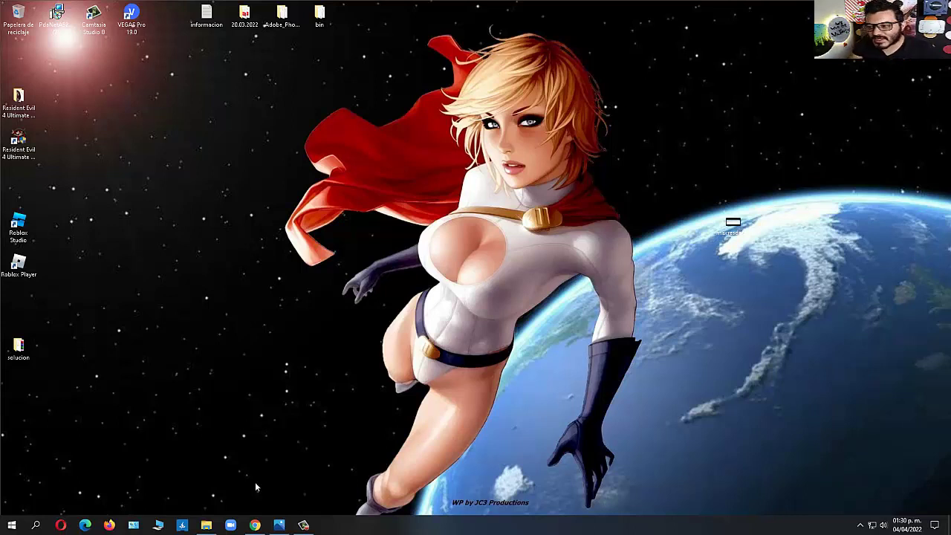
View the maxresdefault.jpg image of the 0xc000007b application error in Photos, then minimize it.
{"action": "left_click", "coordinate": [278, 524]}
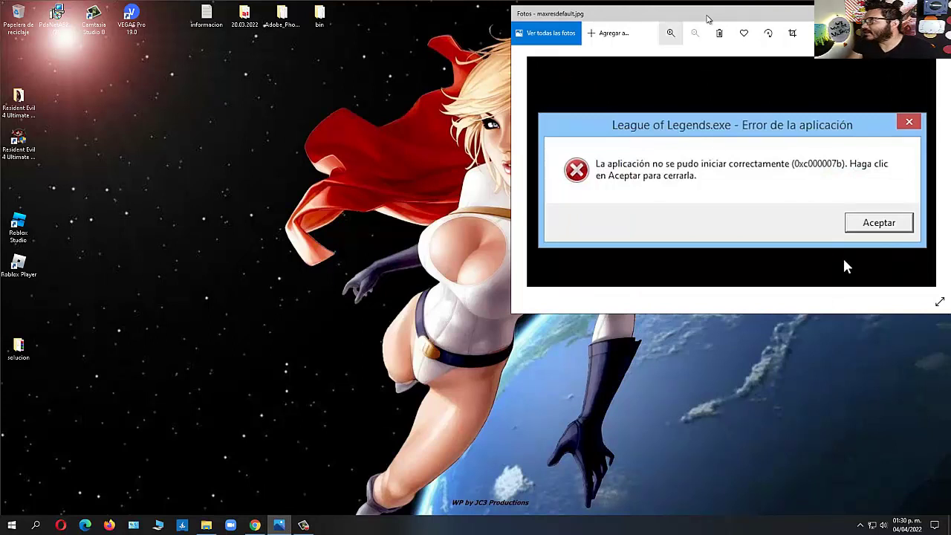
{"action": "left_click", "coordinate": [866, 13]}
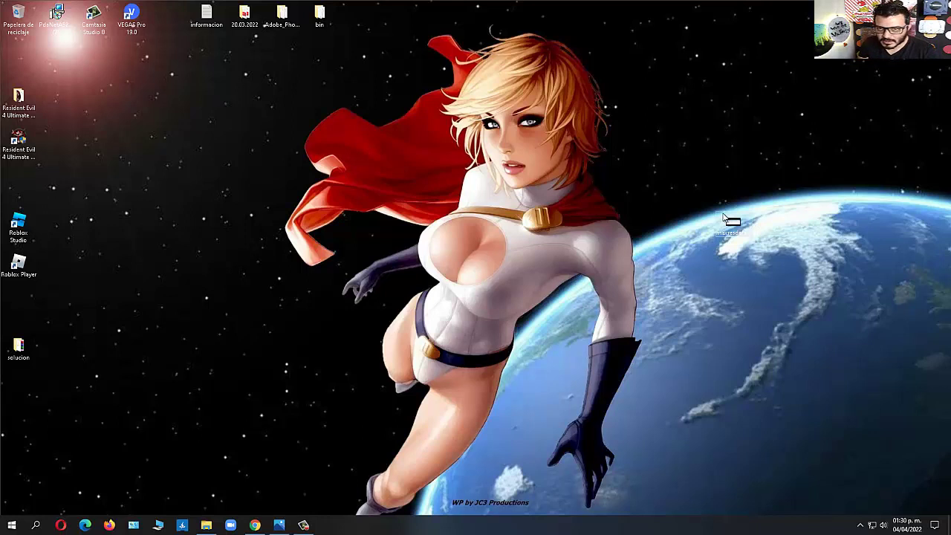
{"action": "left_click", "coordinate": [280, 525]}
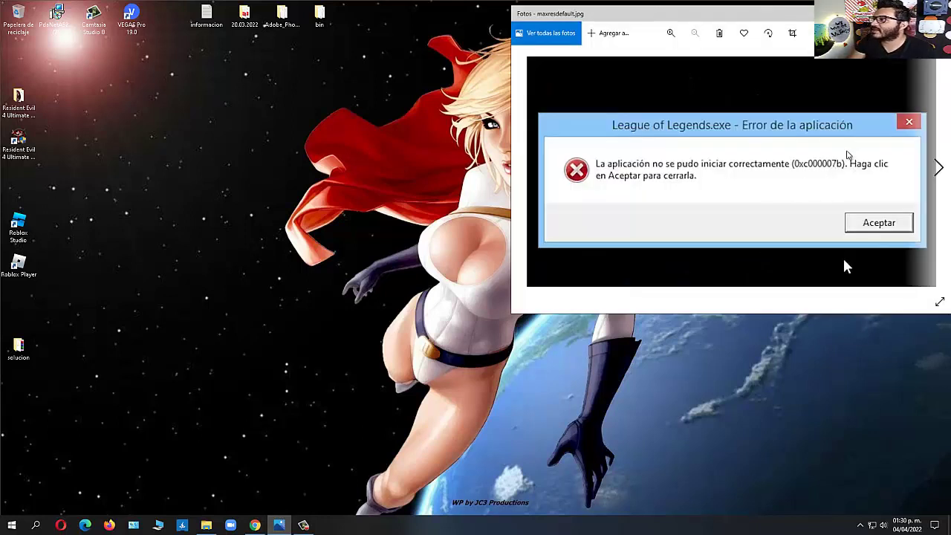
{"action": "left_click", "coordinate": [935, 14]}
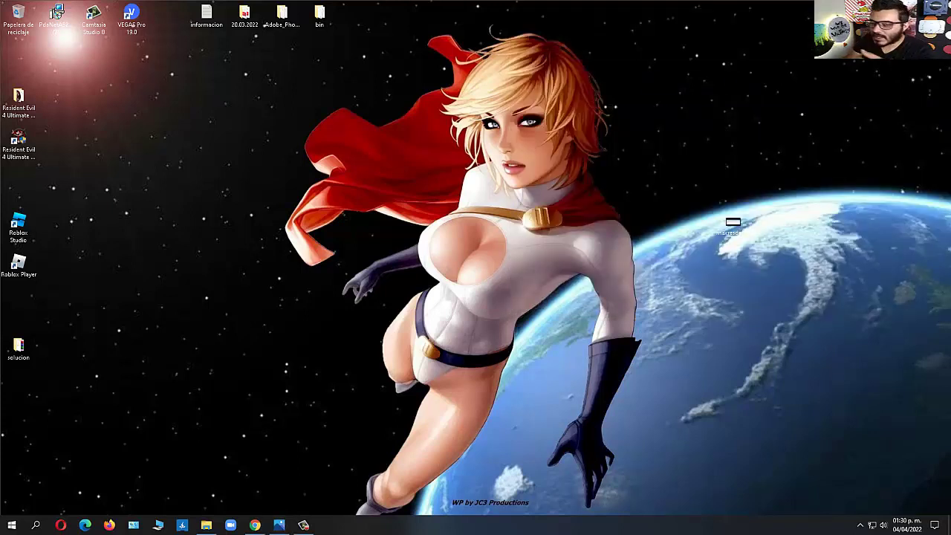
Look over the open DLL folder and the MediaFire download page for the Coreccion error (0xc000007b) archive in Chrome.
{"action": "left_click", "coordinate": [205, 525]}
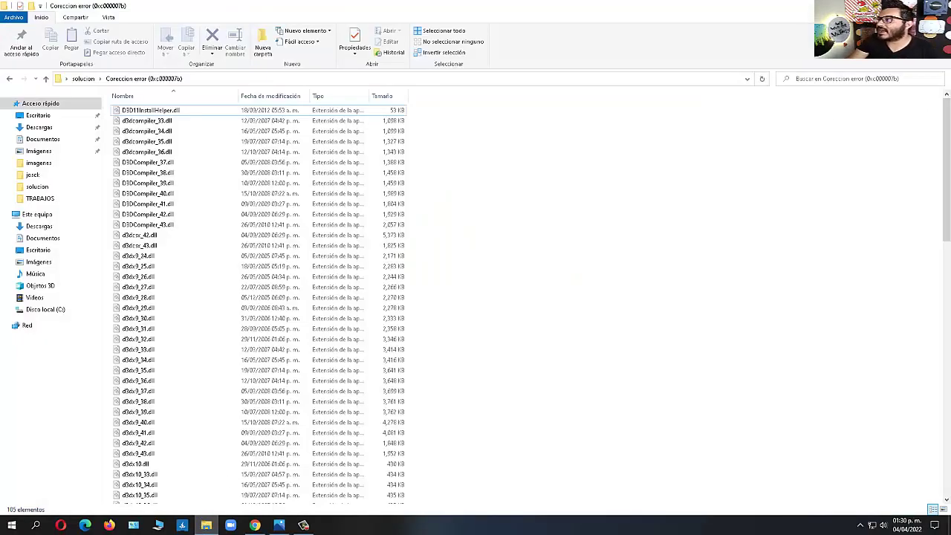
{"action": "left_click", "coordinate": [206, 524]}
{"action": "left_click", "coordinate": [255, 525]}
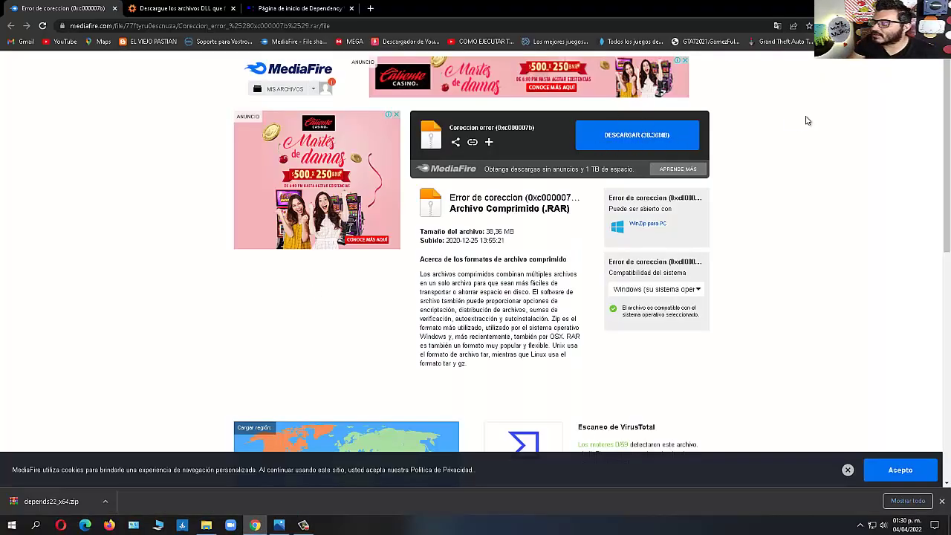
{"action": "left_click", "coordinate": [865, 7]}
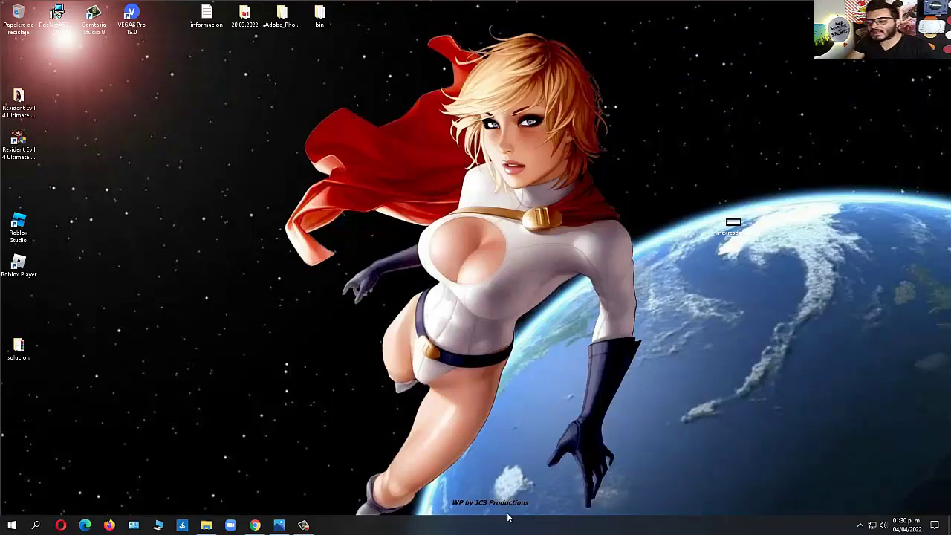
Inspect the downloaded Coreccion error (0xc000007b) archive and its extracted folder inside solucion, and minimize the window.
{"action": "left_click", "coordinate": [206, 524]}
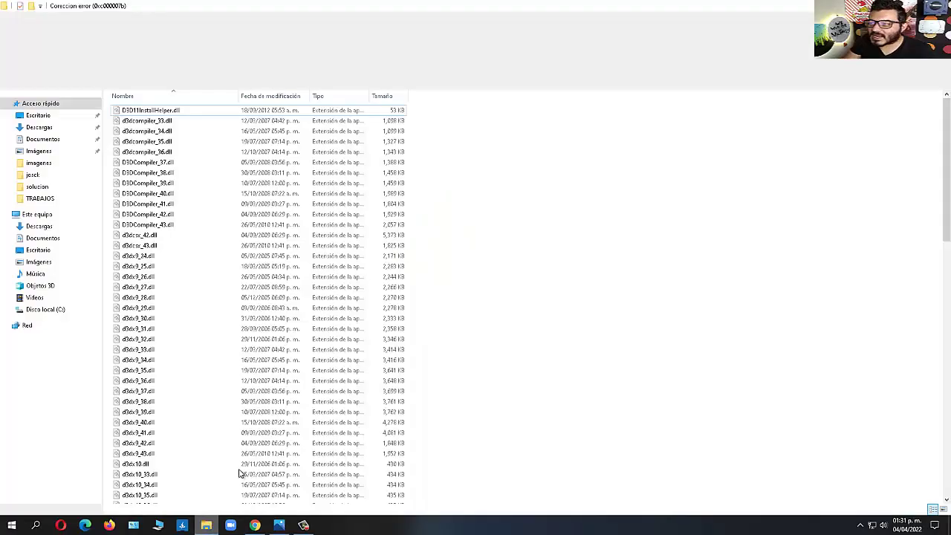
{"action": "left_click", "coordinate": [12, 80]}
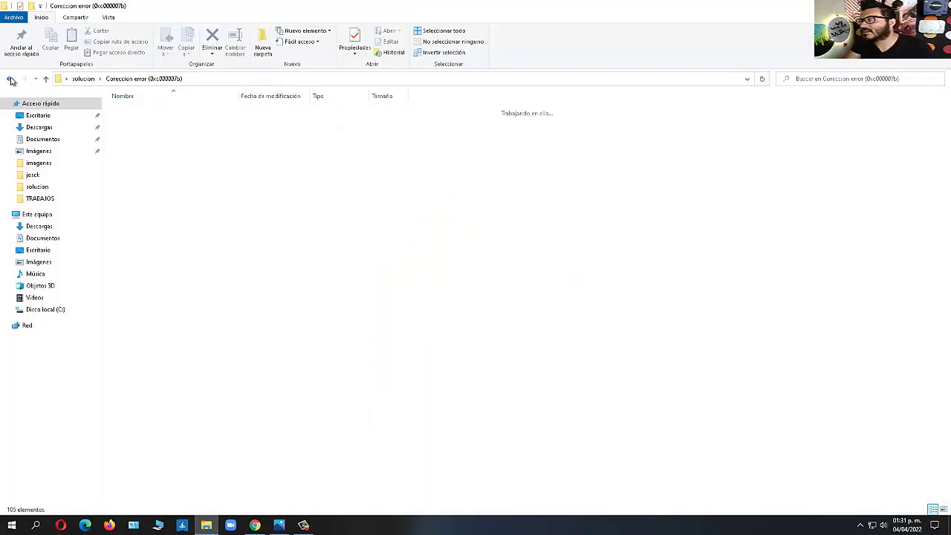
{"action": "right_click", "coordinate": [156, 121]}
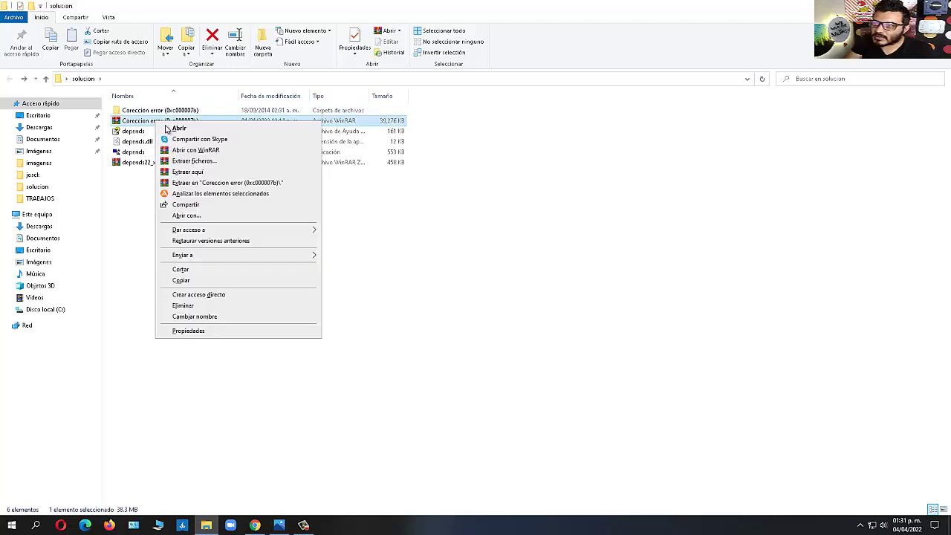
{"action": "left_click", "coordinate": [153, 113]}
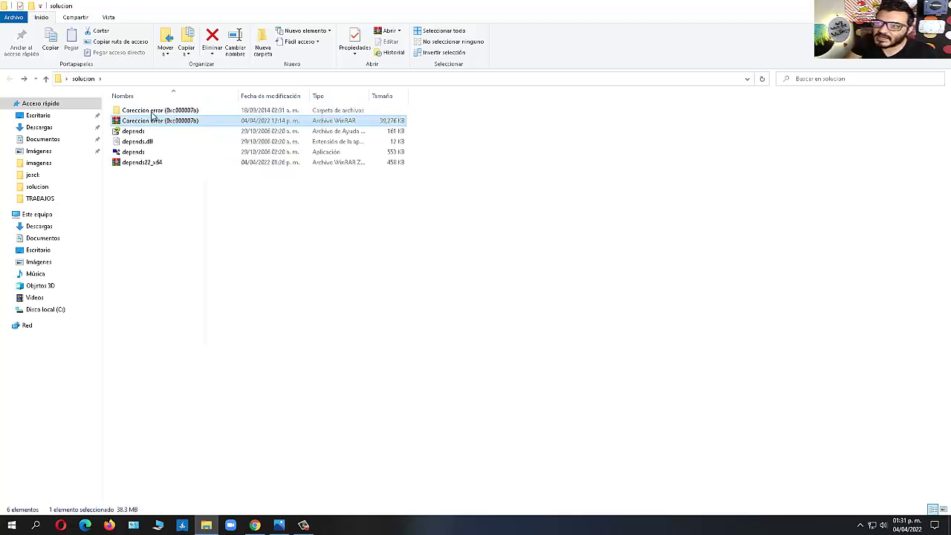
{"action": "double_click", "coordinate": [152, 111]}
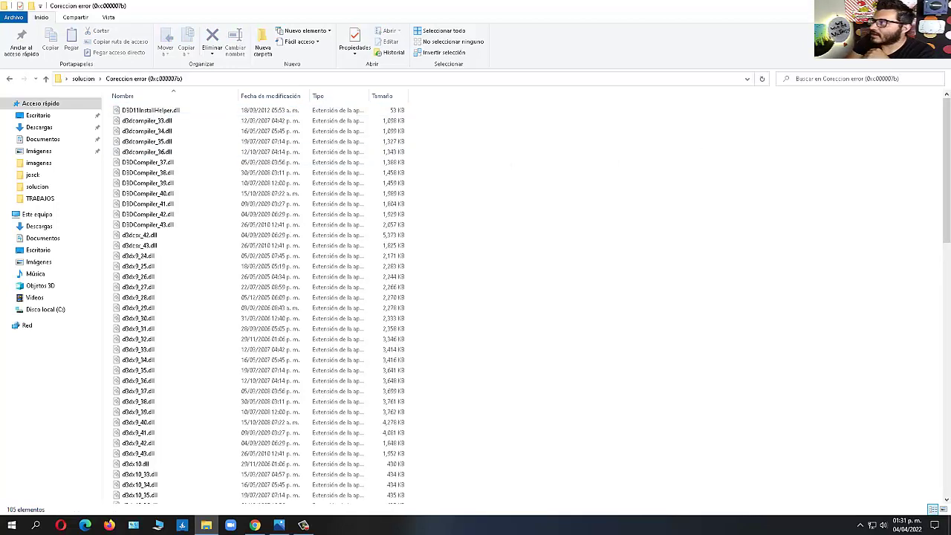
{"action": "left_click", "coordinate": [914, 6]}
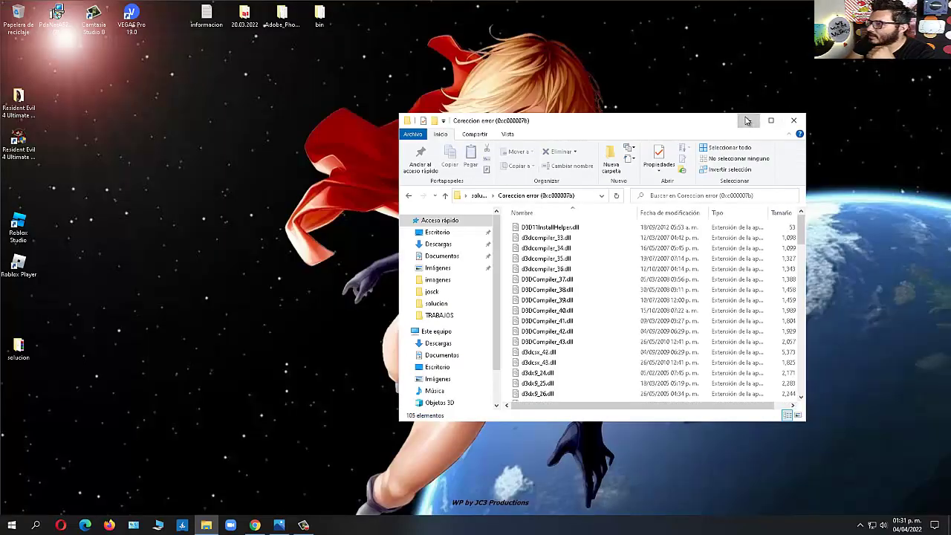
{"action": "left_click", "coordinate": [748, 123]}
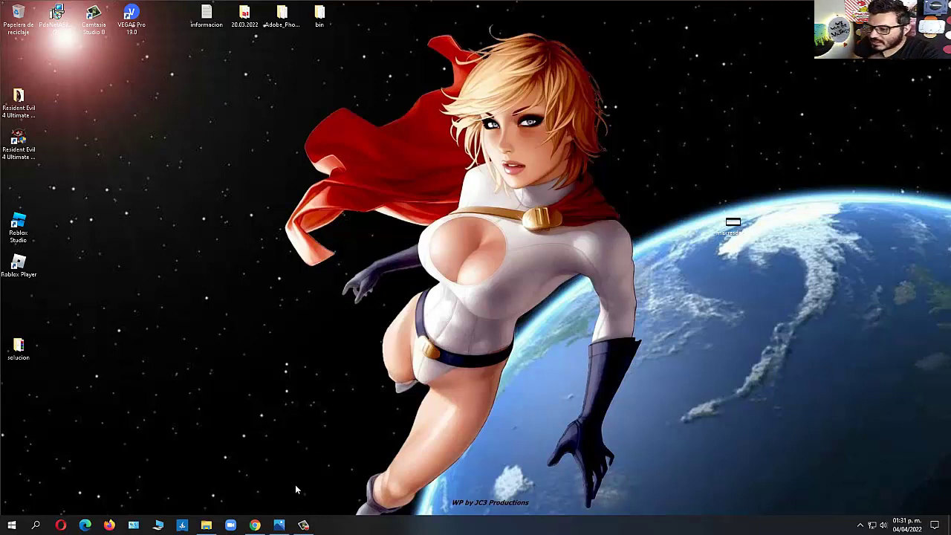
Move the Roblox and Resident Evil 4 desktop icons to the opposite side of the desktop, leaving the solucion folder in place.
{"action": "mouse_move", "coordinate": [205, 525]}
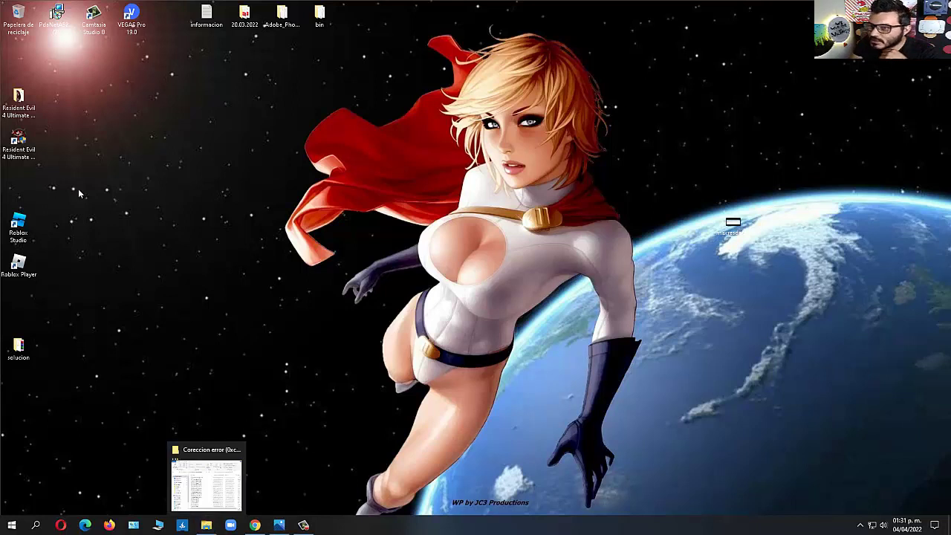
{"action": "left_click_drag", "start_coordinate": [35, 195], "coordinate": [945, 133]}
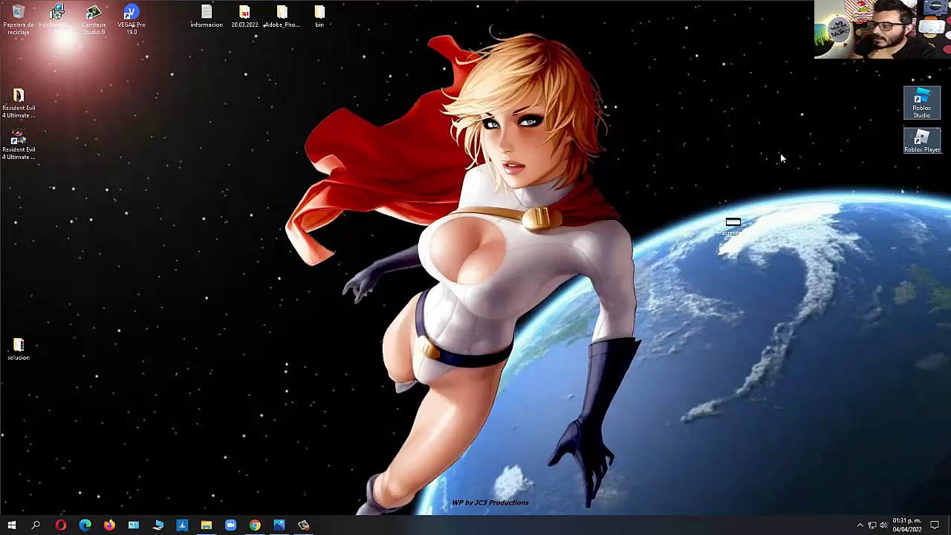
{"action": "left_click_drag", "start_coordinate": [65, 95], "coordinate": [923, 252]}
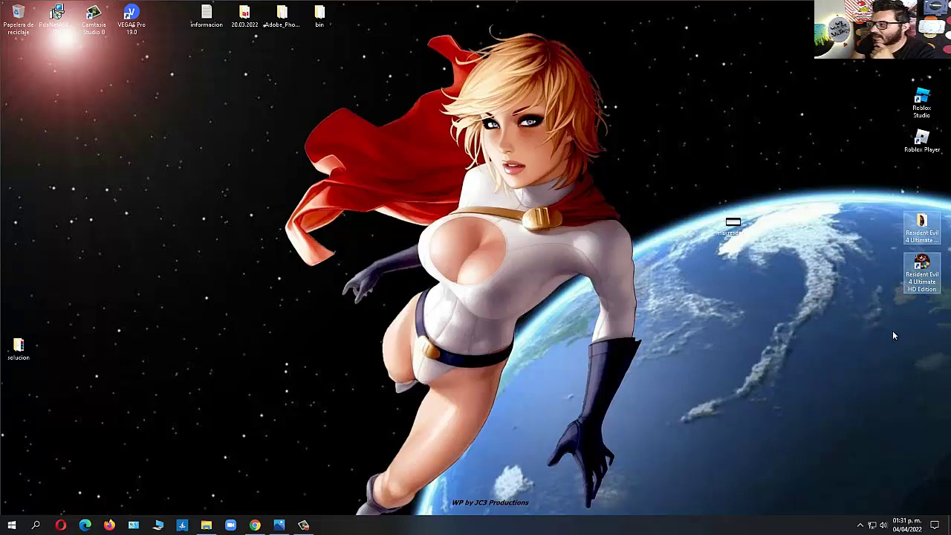
{"action": "left_click", "coordinate": [789, 332]}
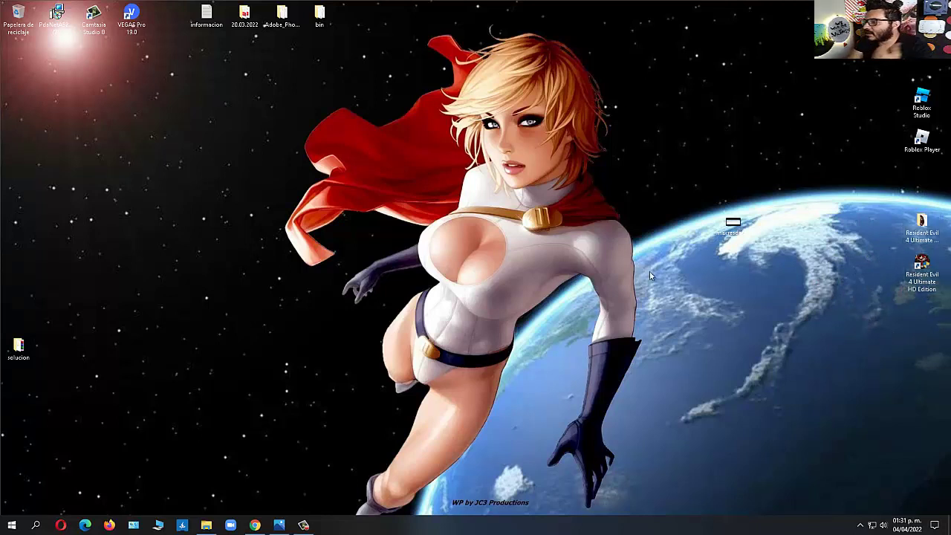
Copy all the DLL files from the Coreccion error (0xc000007b) folder inside the desktop's solucion folder.
{"action": "double_click", "coordinate": [19, 348]}
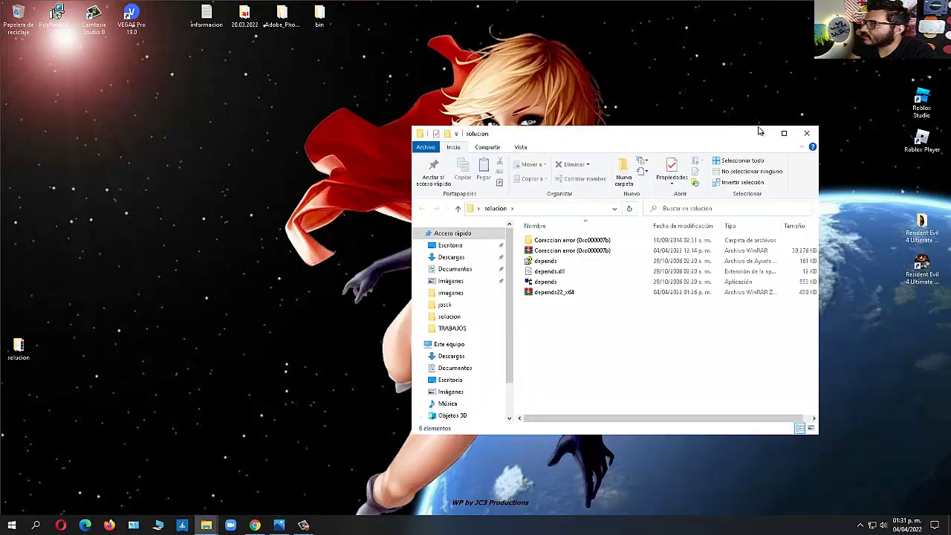
{"action": "left_click_drag", "start_coordinate": [725, 134], "coordinate": [730, 77]}
{"action": "double_click", "coordinate": [550, 184]}
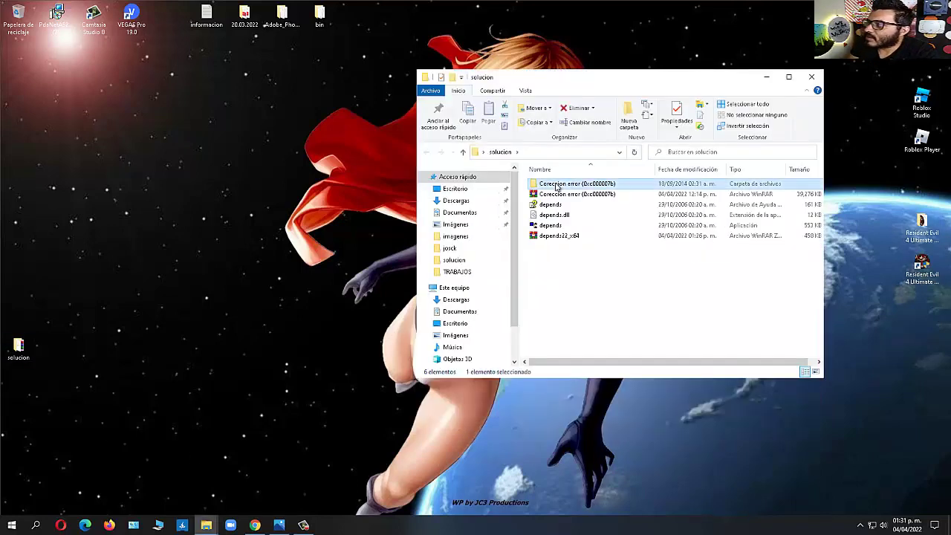
{"action": "left_click", "coordinate": [789, 77]}
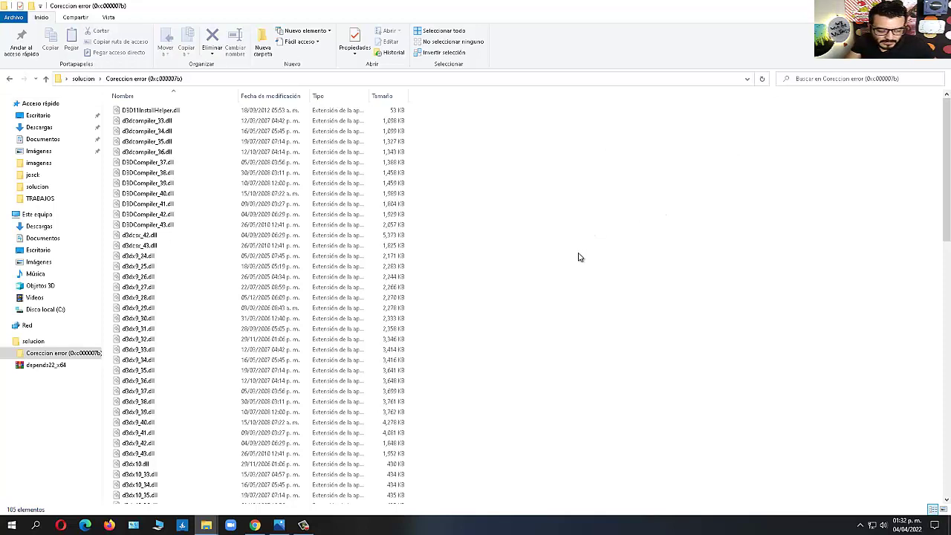
{"action": "key", "text": "ctrl+a"}
{"action": "right_click", "coordinate": [271, 156]}
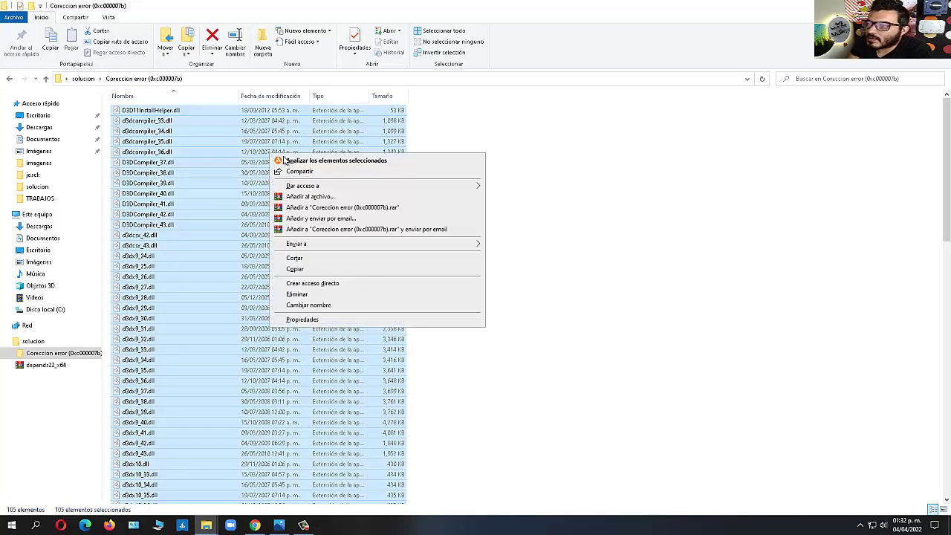
{"action": "left_click", "coordinate": [301, 270]}
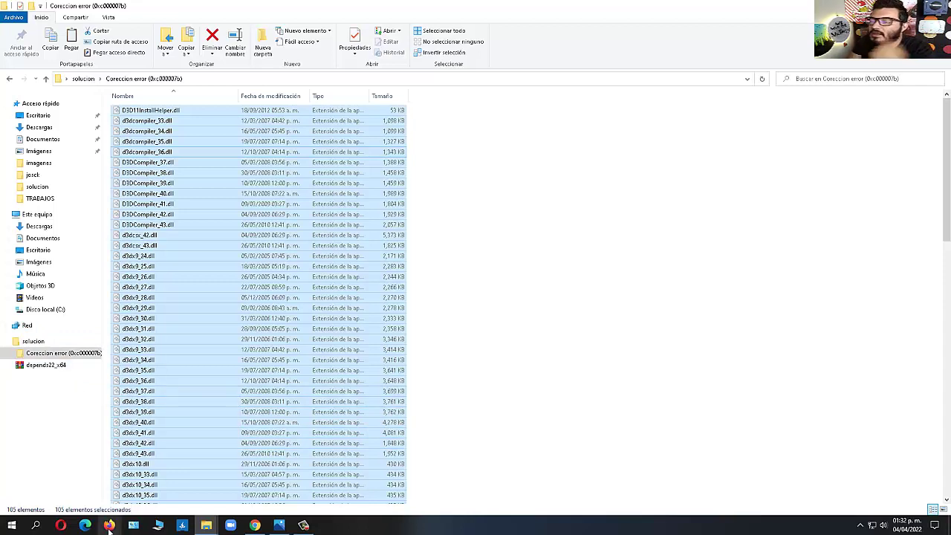
Open Este equipo and check the operating system type in the computer's properties.
{"action": "left_click", "coordinate": [158, 525]}
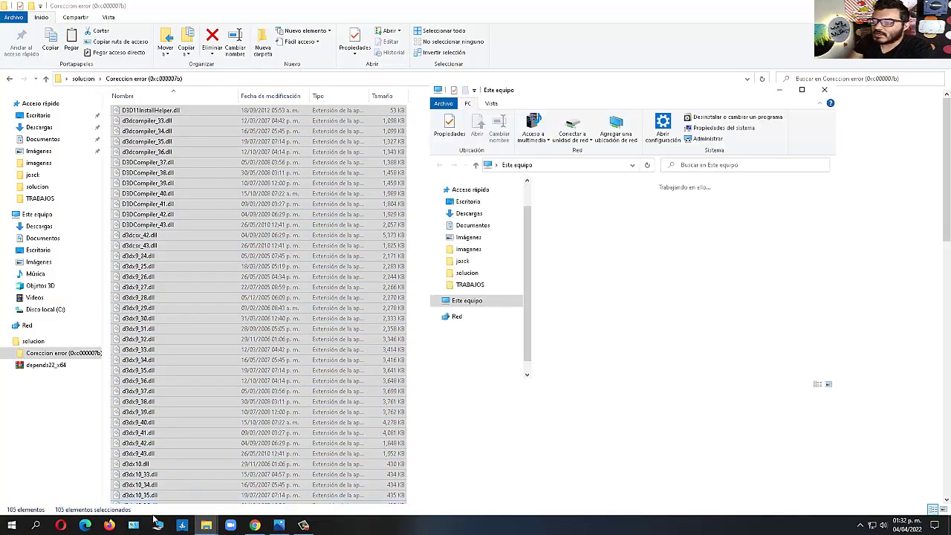
{"action": "right_click", "coordinate": [729, 356]}
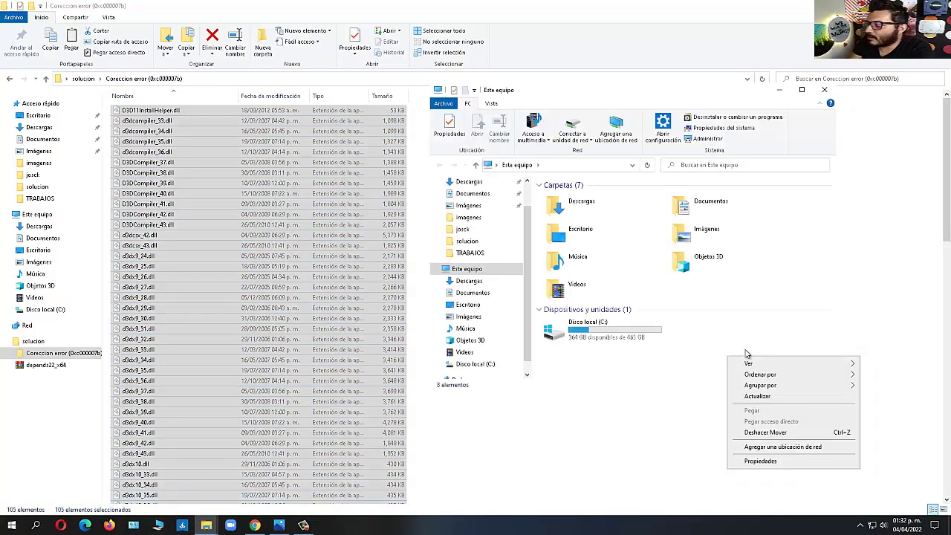
{"action": "left_click", "coordinate": [801, 90]}
{"action": "right_click", "coordinate": [539, 300]}
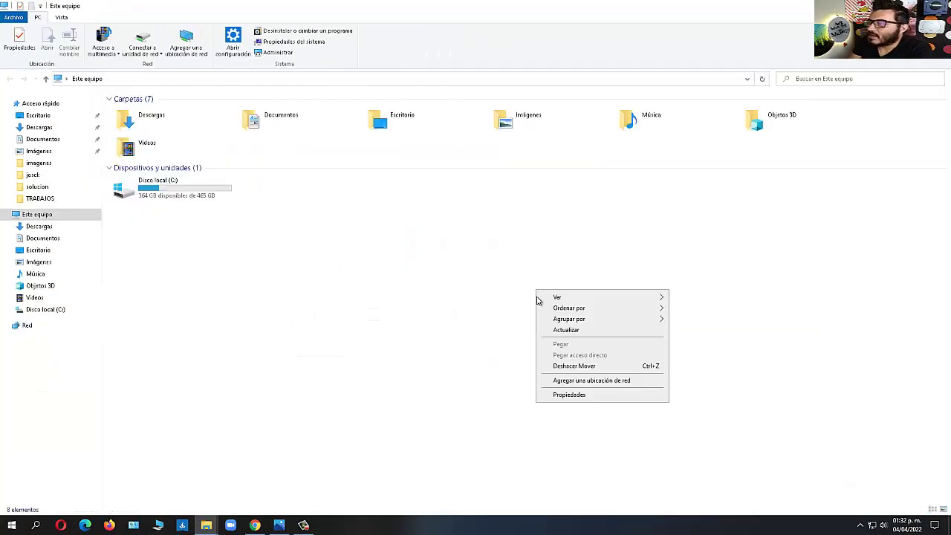
{"action": "left_click", "coordinate": [584, 394]}
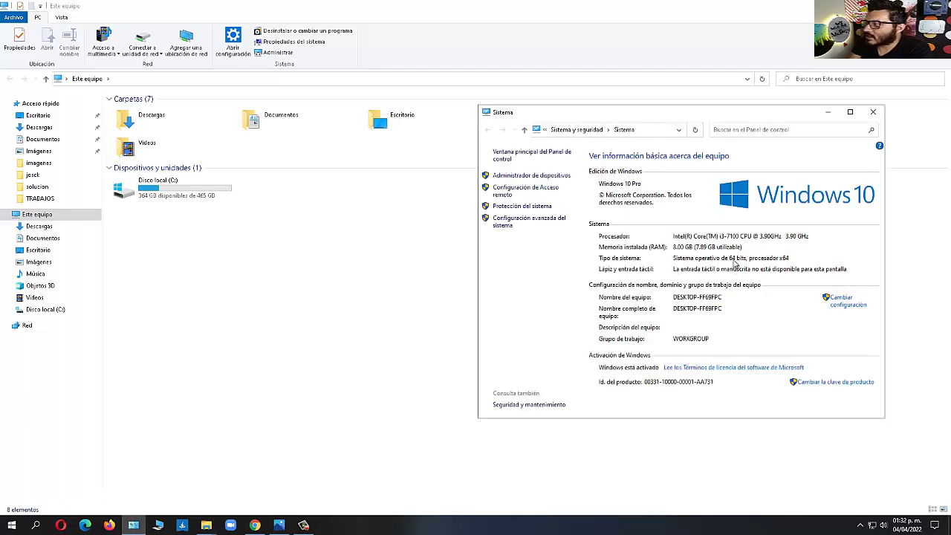
{"action": "left_click", "coordinate": [874, 112]}
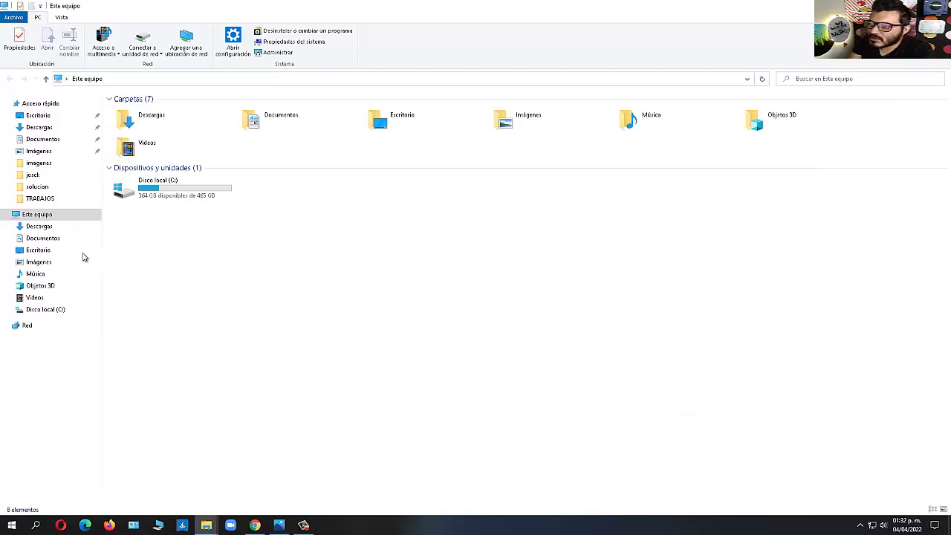
Paste the copied DLL files into C:\Windows\System32, replacing existing files, granting administrator permission for all elements and skipping all the access-denied ones.
{"action": "left_click", "coordinate": [35, 215]}
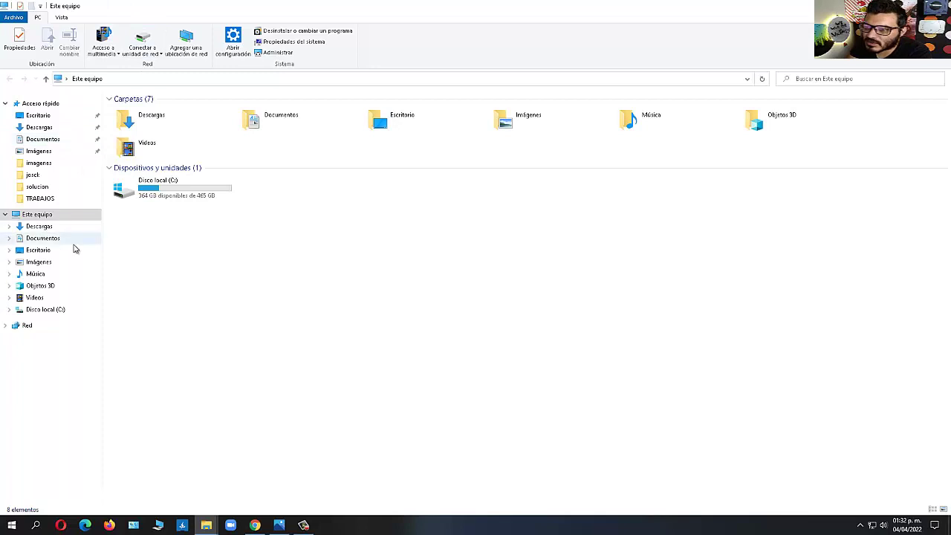
{"action": "left_click", "coordinate": [53, 309]}
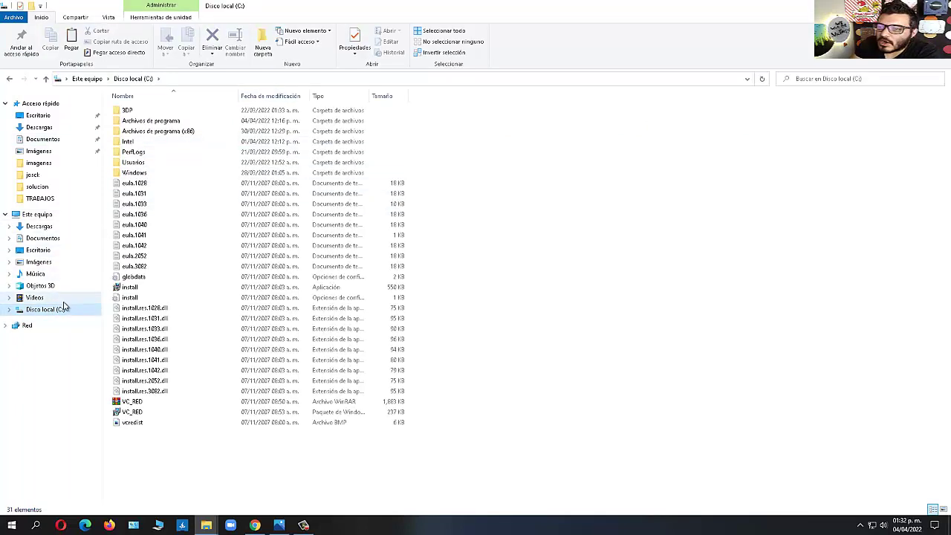
{"action": "double_click", "coordinate": [134, 173]}
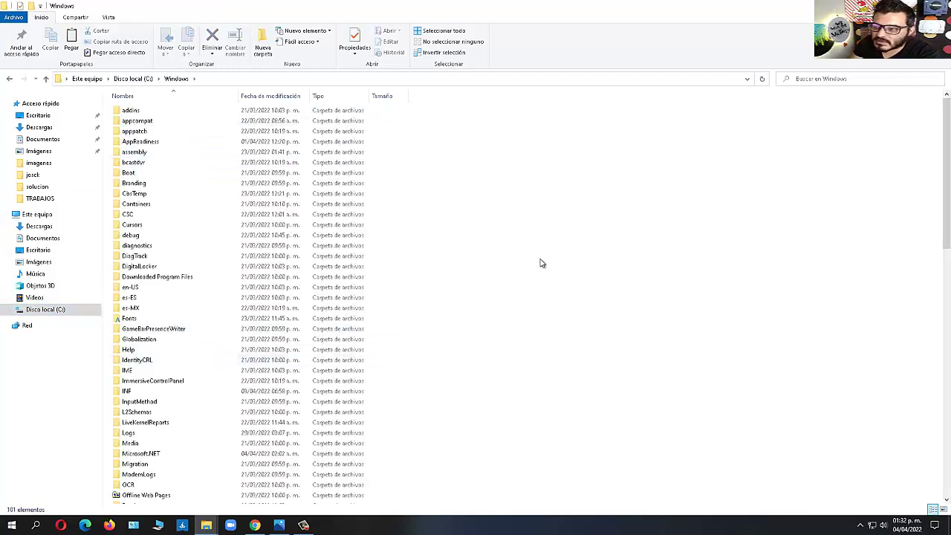
{"action": "scroll", "coordinate": [565, 250], "scroll_direction": "down", "scroll_amount": 6}
{"action": "scroll", "coordinate": [565, 251], "scroll_direction": "down", "scroll_amount": 8}
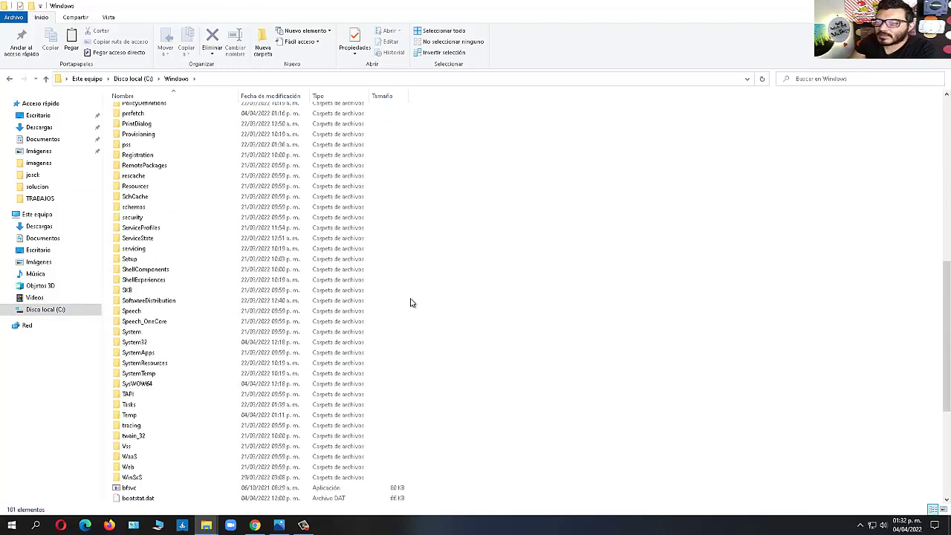
{"action": "double_click", "coordinate": [137, 342]}
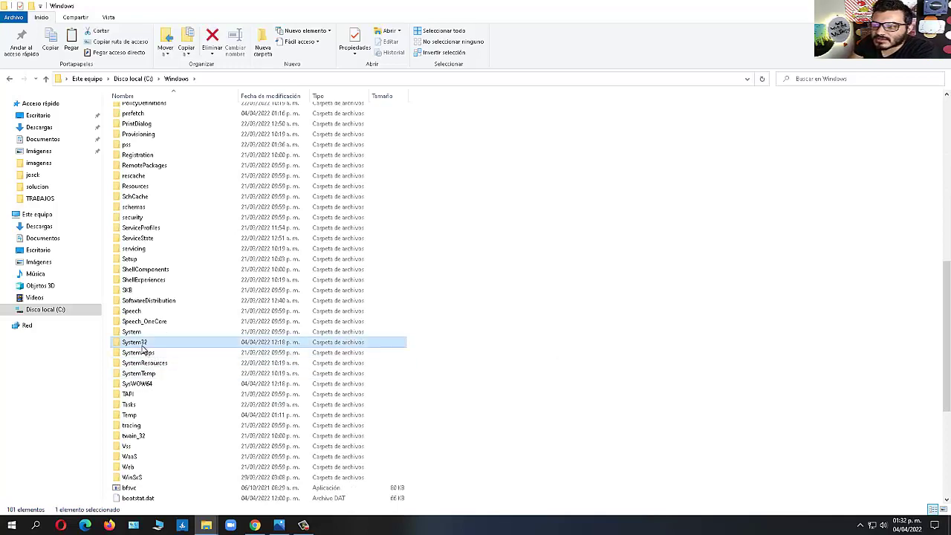
{"action": "right_click", "coordinate": [818, 311]}
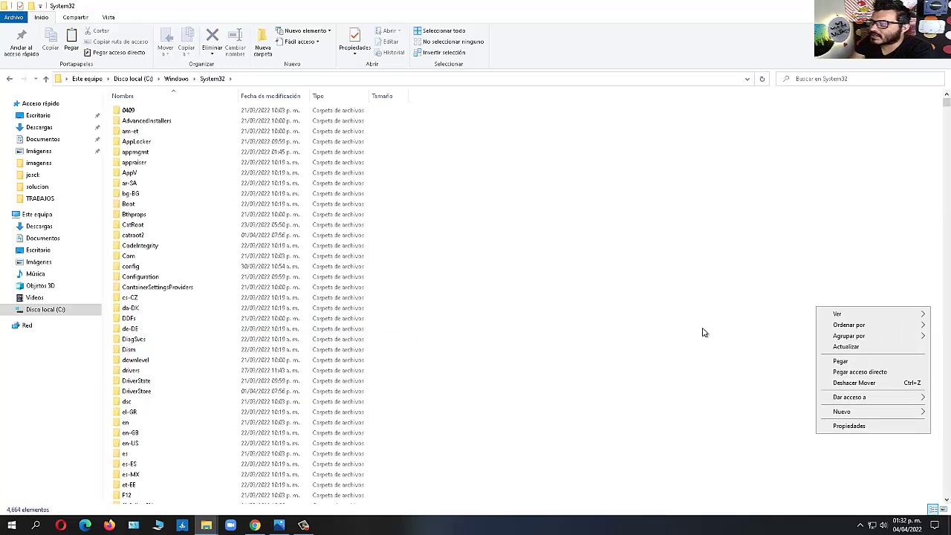
{"action": "left_click", "coordinate": [844, 363]}
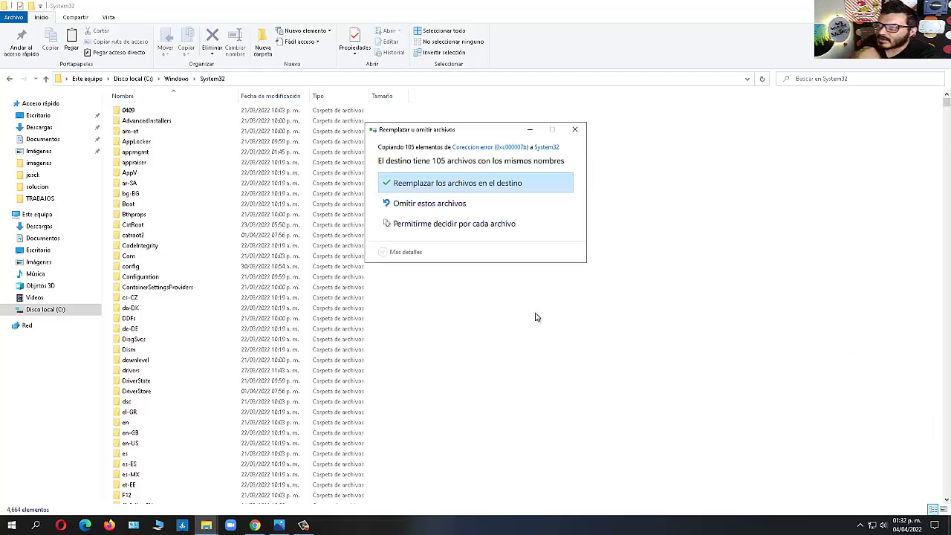
{"action": "left_click", "coordinate": [462, 191]}
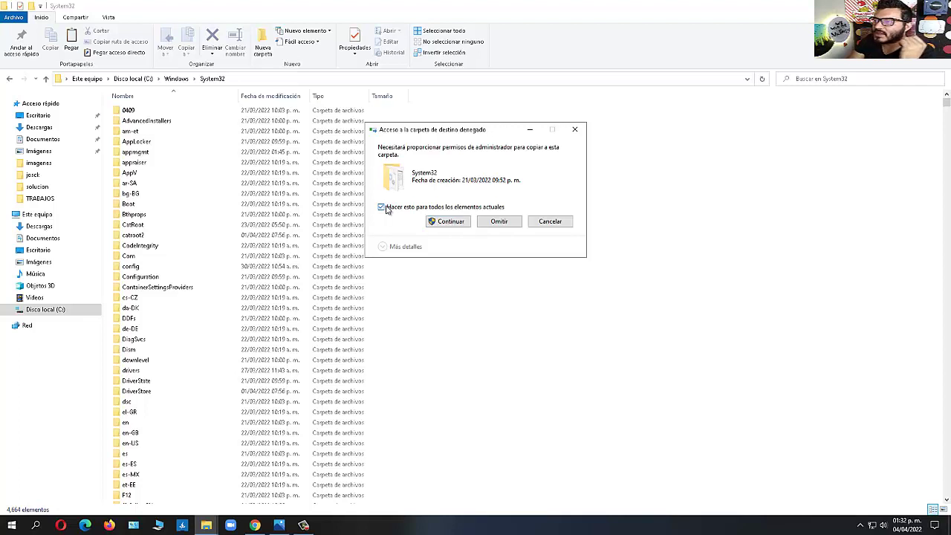
{"action": "left_click", "coordinate": [460, 225]}
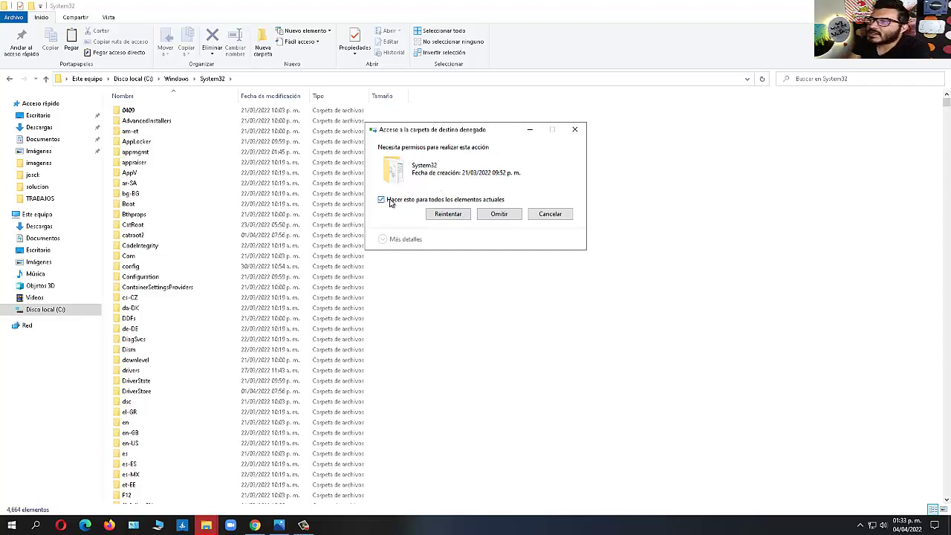
{"action": "left_click", "coordinate": [511, 216]}
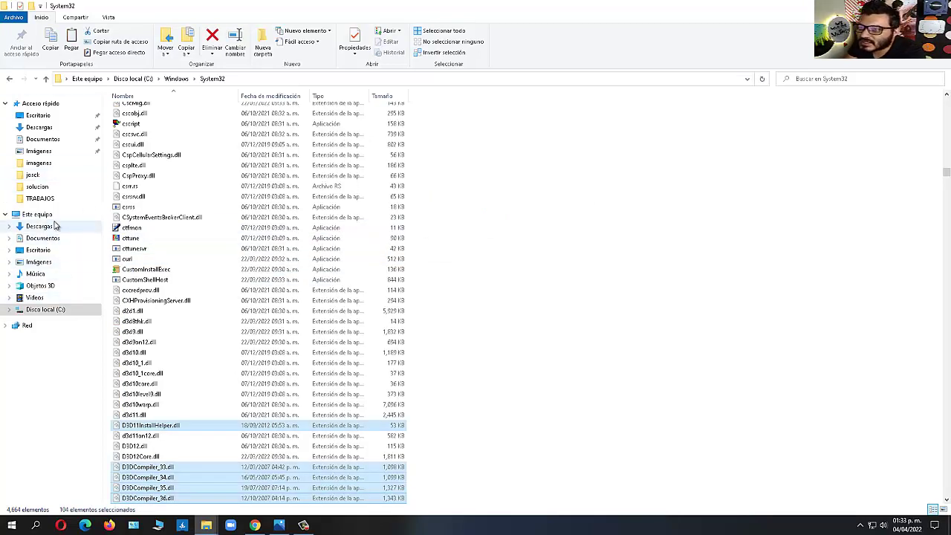
Paste the same DLL files into C:\Windows\SysWOW64, replacing duplicates, granting administrator permission for all elements and skipping the inaccessible ones.
{"action": "left_click", "coordinate": [8, 78]}
{"action": "scroll", "coordinate": [297, 390], "scroll_direction": "down", "scroll_amount": 4}
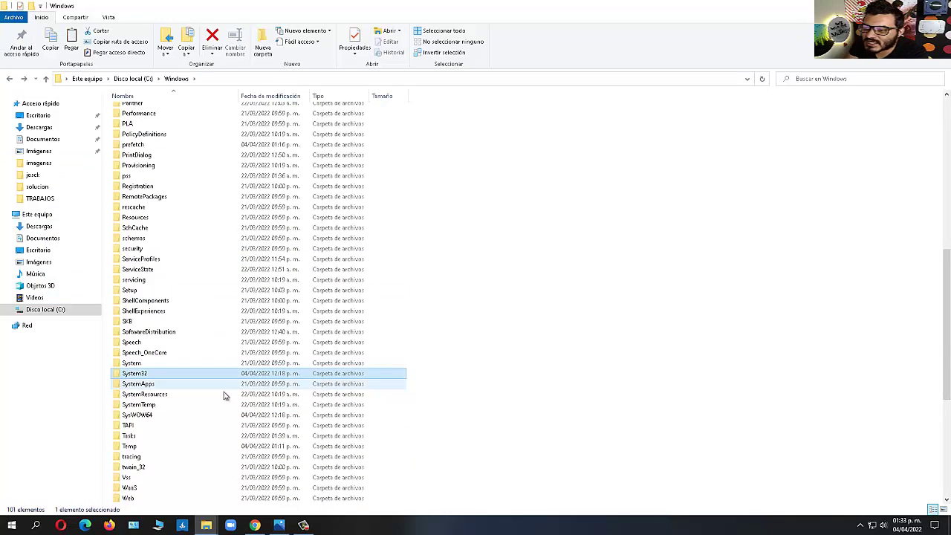
{"action": "double_click", "coordinate": [153, 418]}
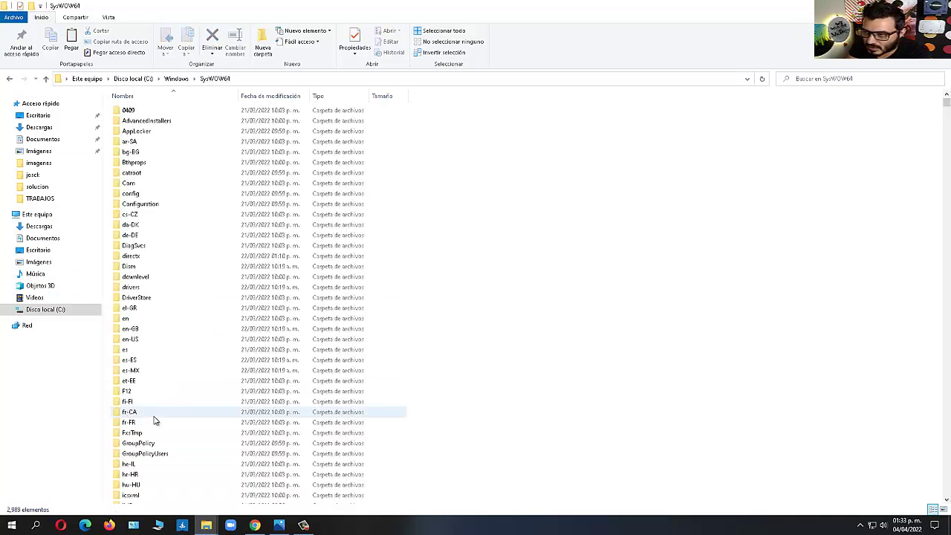
{"action": "right_click", "coordinate": [709, 329]}
{"action": "left_click", "coordinate": [732, 385]}
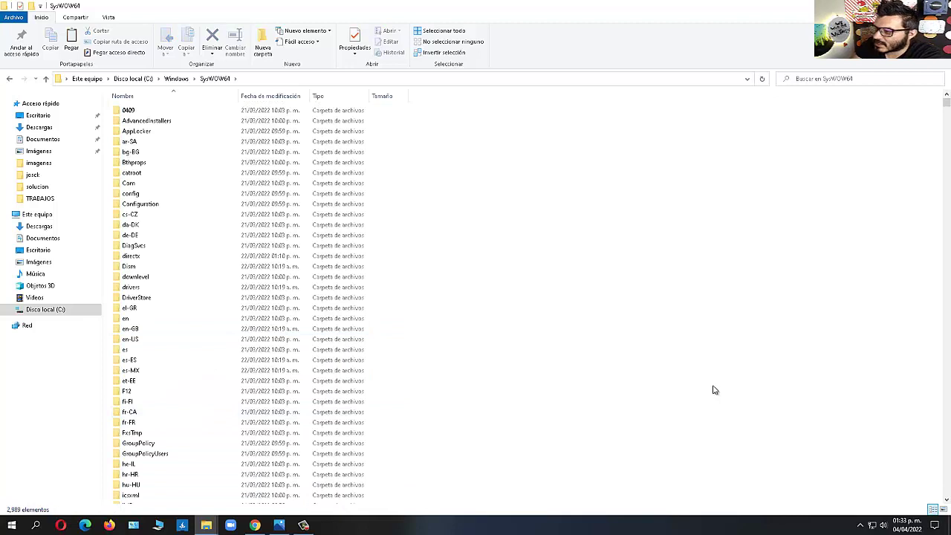
{"action": "left_click", "coordinate": [402, 184]}
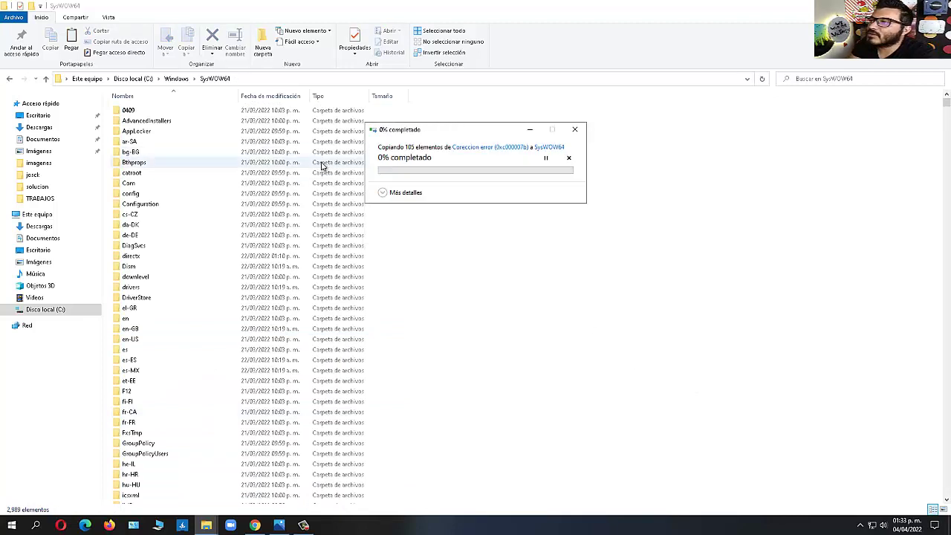
{"action": "left_click", "coordinate": [382, 208]}
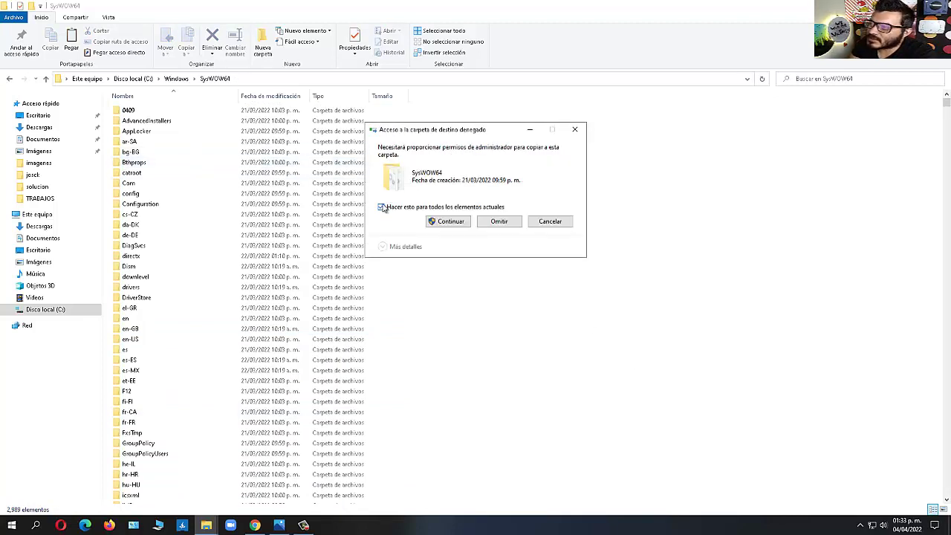
{"action": "left_click", "coordinate": [450, 221]}
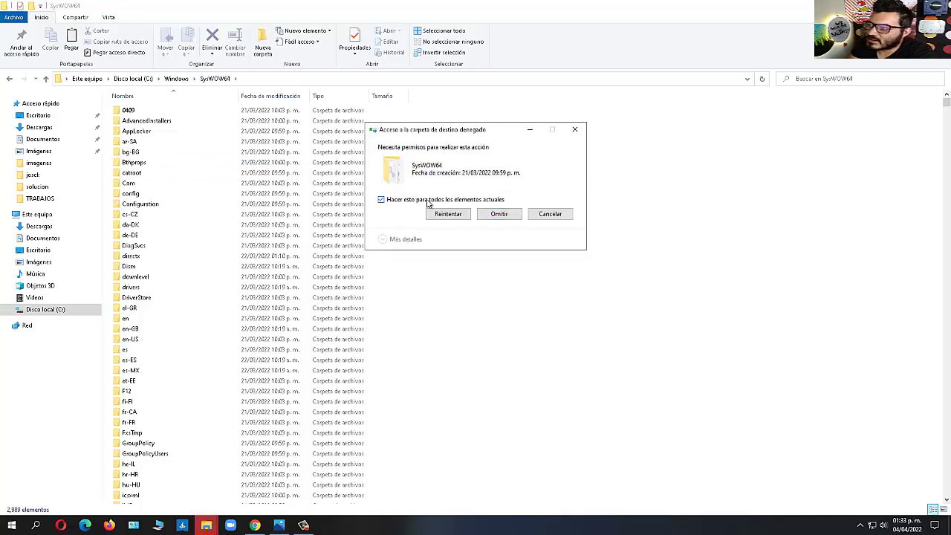
{"action": "left_click", "coordinate": [509, 216]}
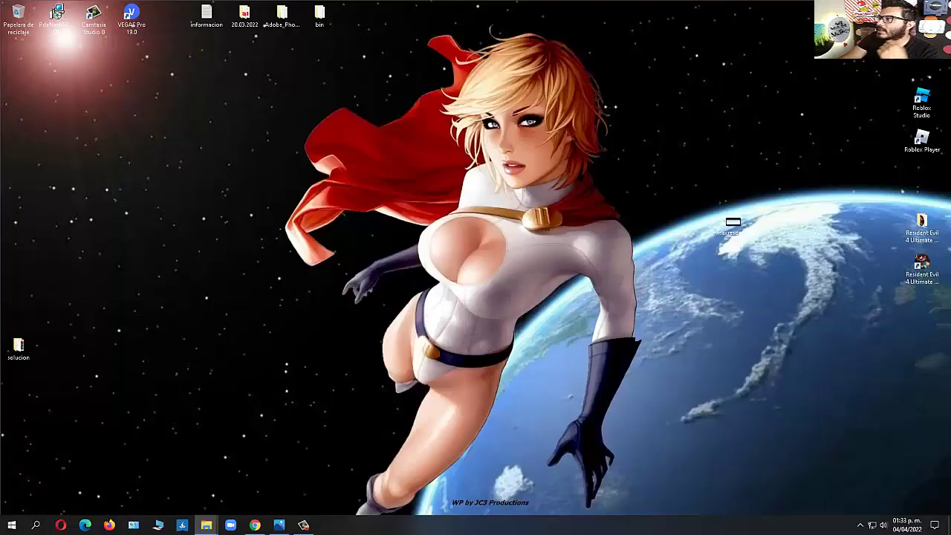
Refresh the desktop and select the Resident Evil 4 Ultimate HD Edition shortcut.
{"action": "right_click", "coordinate": [451, 309]}
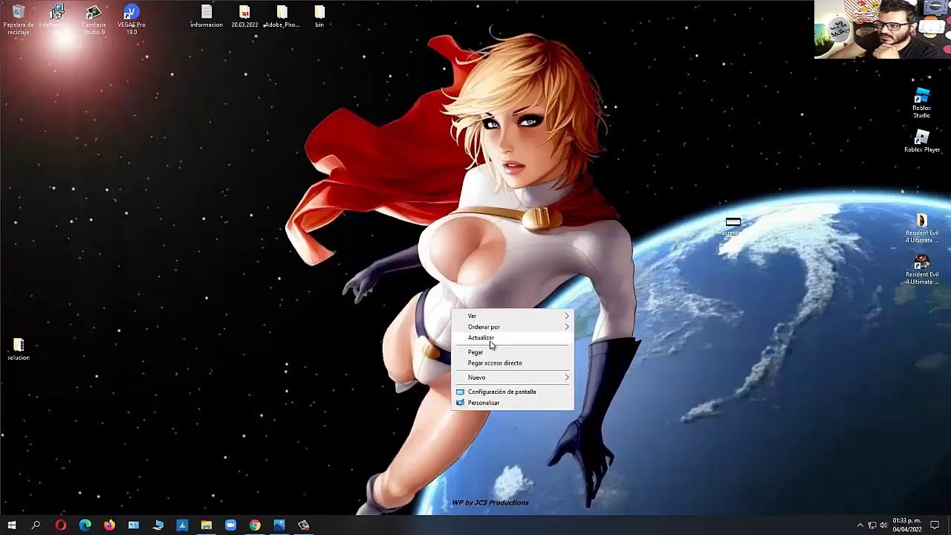
{"action": "left_click", "coordinate": [490, 342]}
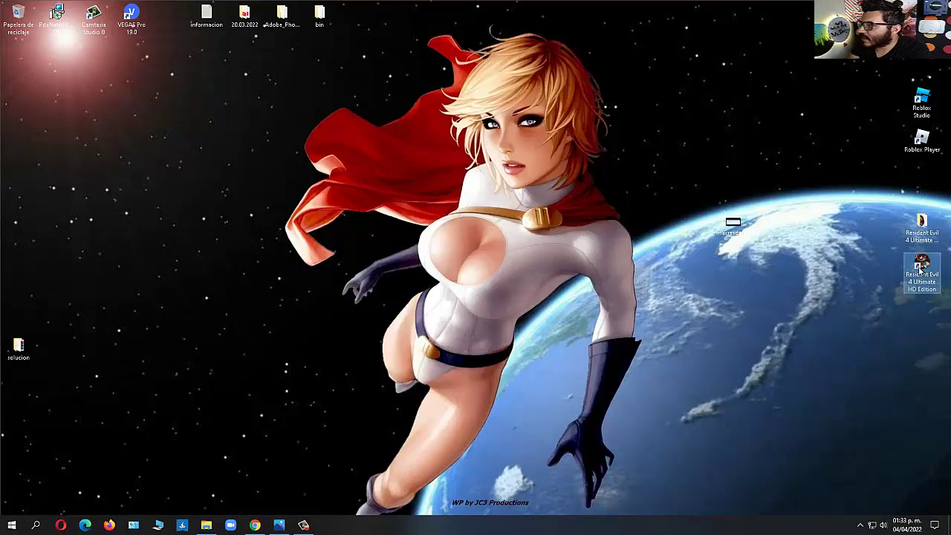
{"action": "mouse_move", "coordinate": [922, 271]}
{"action": "left_mouse_down"}
{"action": "mouse_move", "coordinate": [278, 132]}
{"action": "mouse_move", "coordinate": [286, 158]}
{"action": "mouse_move", "coordinate": [920, 281]}
{"action": "left_mouse_up"}
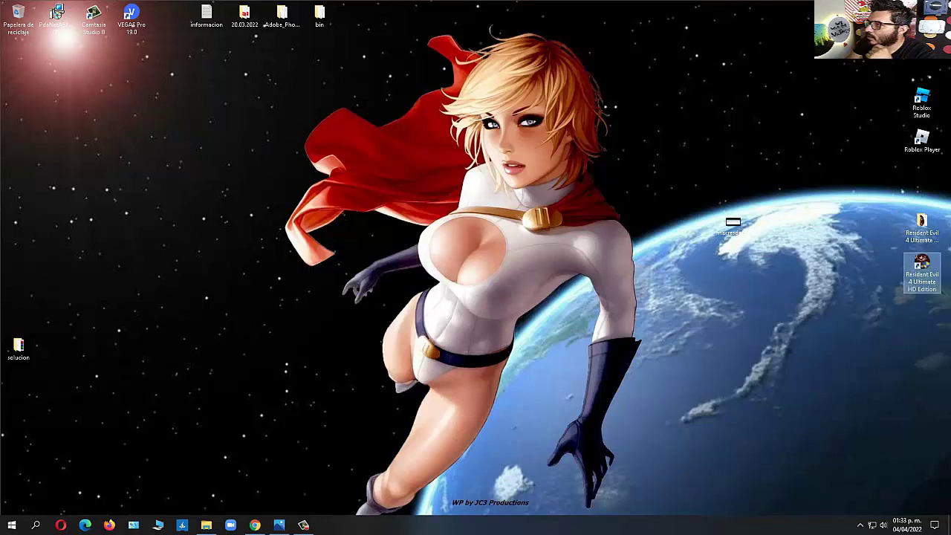
Switch to Chrome, review the DLL-files.com search page and the Dependency Walker 2.2 download links, and return to the desktop.
{"action": "left_click", "coordinate": [254, 525]}
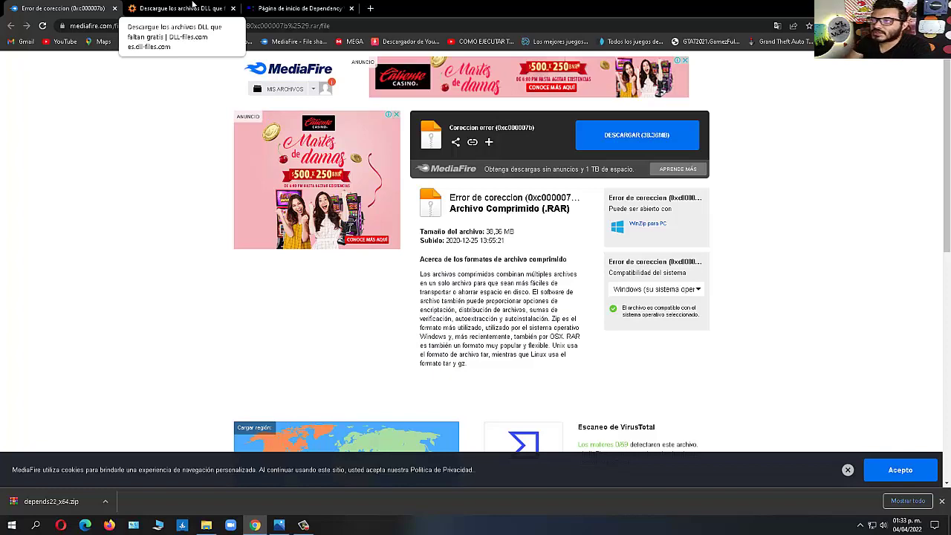
{"action": "left_click", "coordinate": [192, 8]}
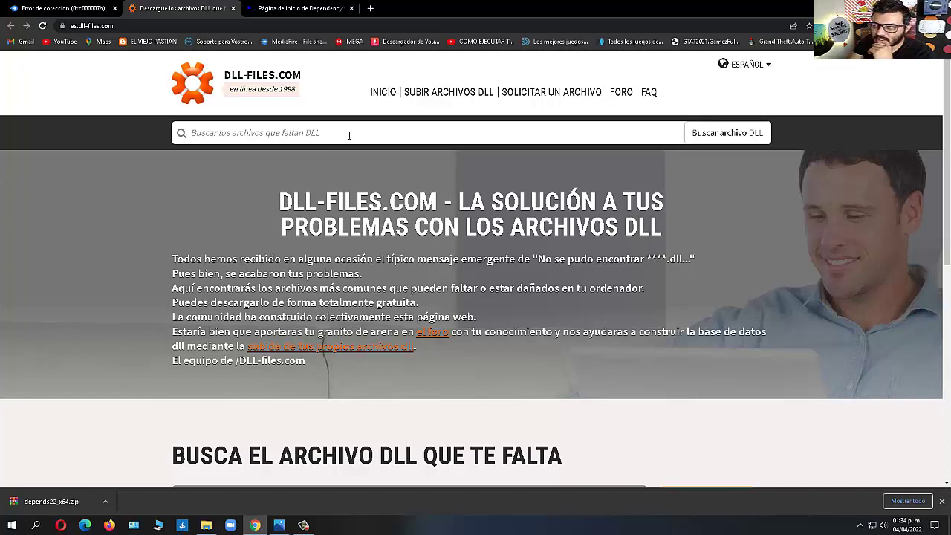
{"action": "left_click", "coordinate": [349, 131]}
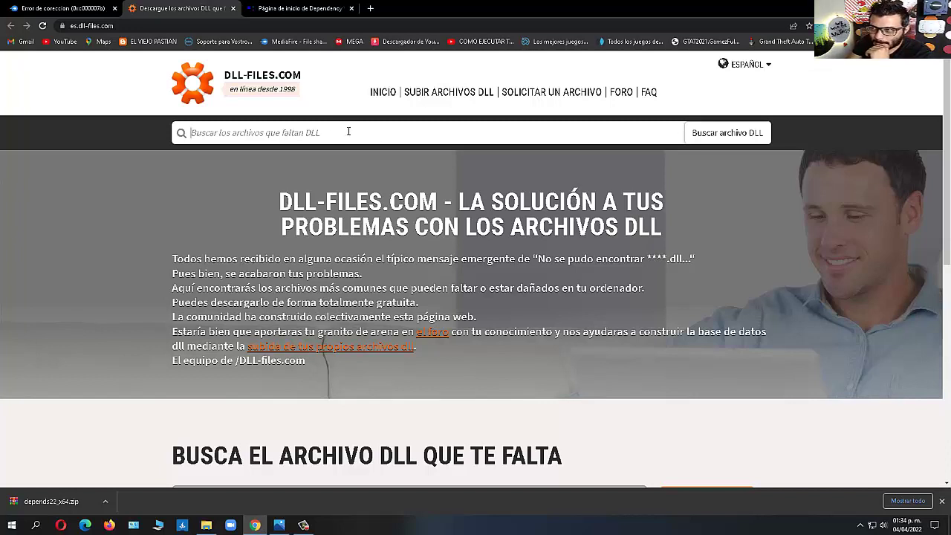
{"action": "left_click", "coordinate": [267, 6]}
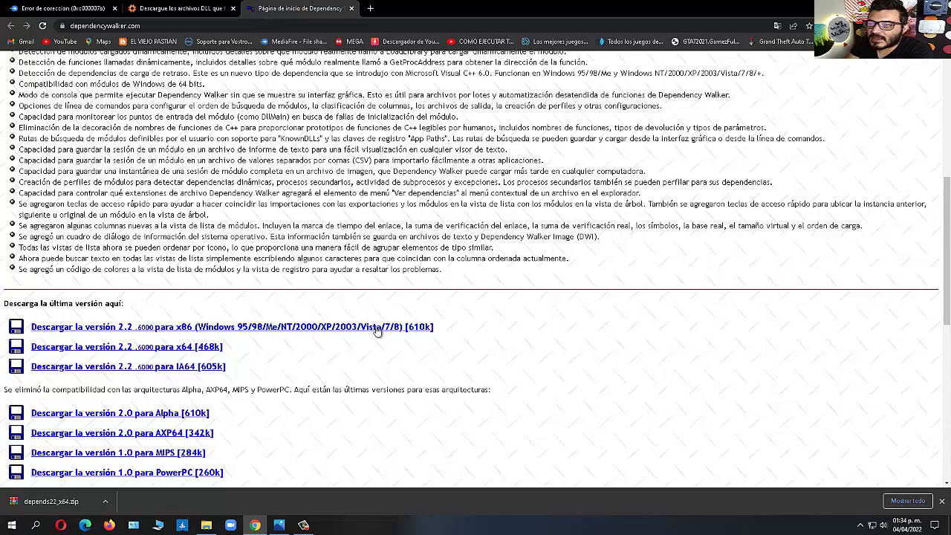
{"action": "scroll", "coordinate": [411, 262], "scroll_direction": "up", "scroll_amount": 5}
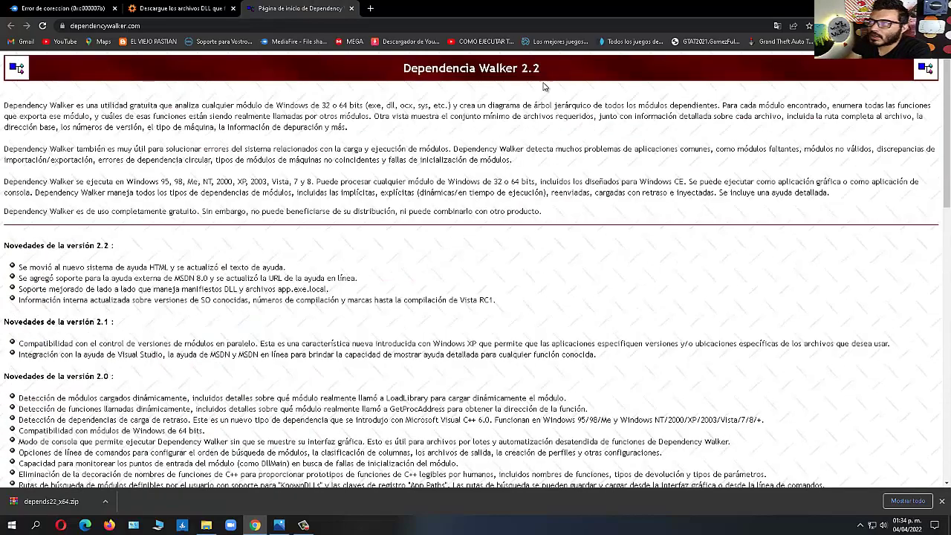
{"action": "scroll", "coordinate": [461, 214], "scroll_direction": "down", "scroll_amount": 6}
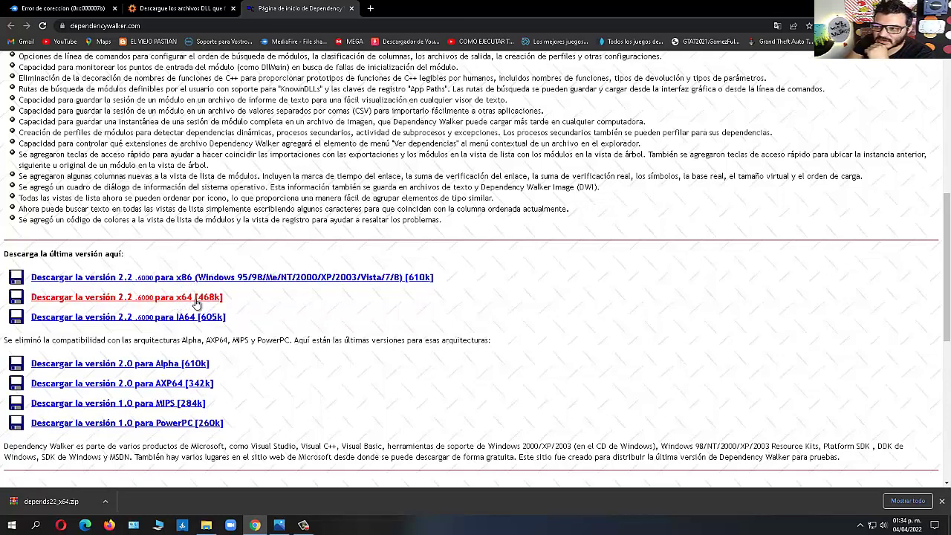
{"action": "key", "text": "super+d"}
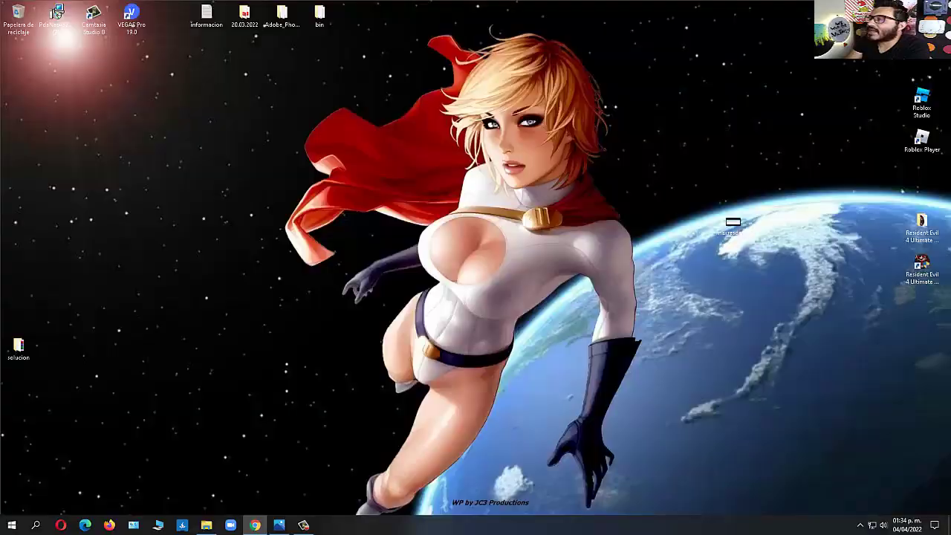
Launch the depends application (Dependency Walker) from the solucion folder.
{"action": "left_click", "coordinate": [19, 349]}
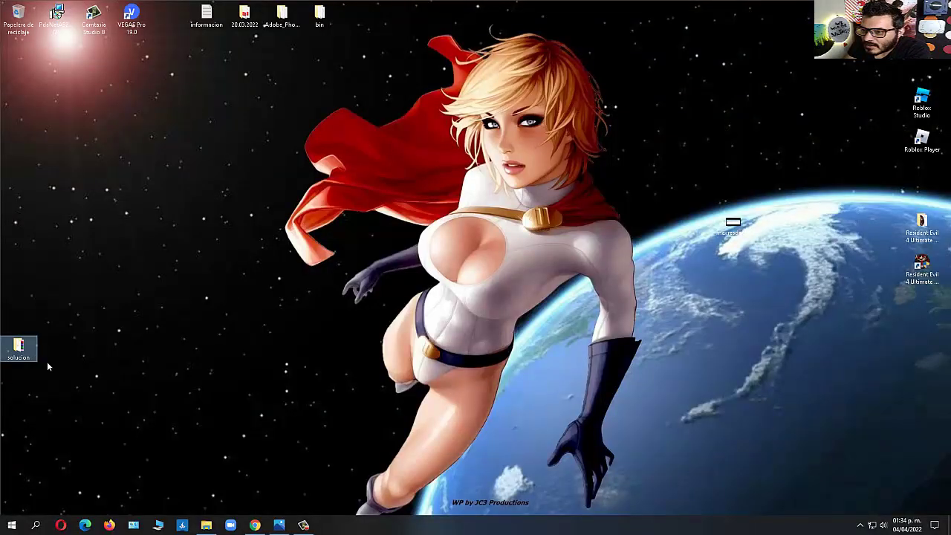
{"action": "left_click", "coordinate": [208, 525]}
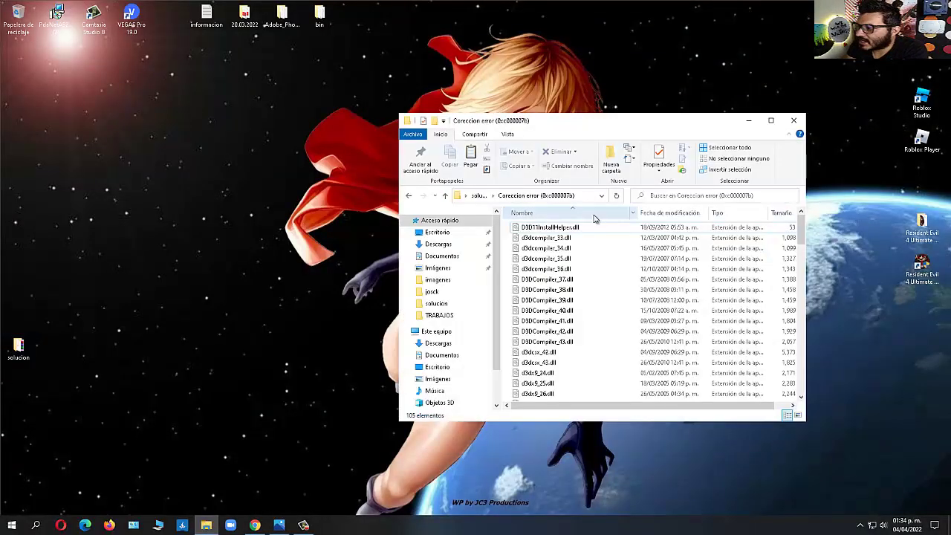
{"action": "left_click", "coordinate": [772, 120]}
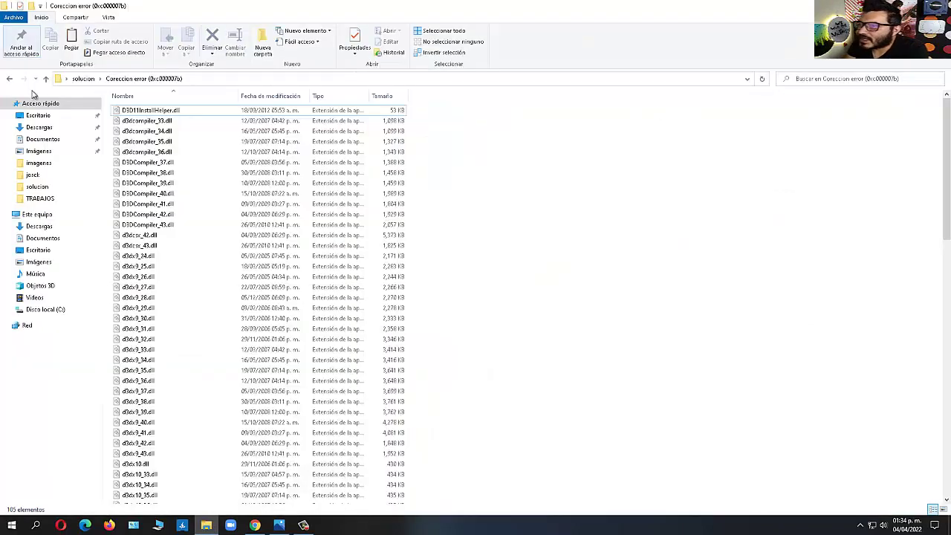
{"action": "left_click", "coordinate": [11, 80]}
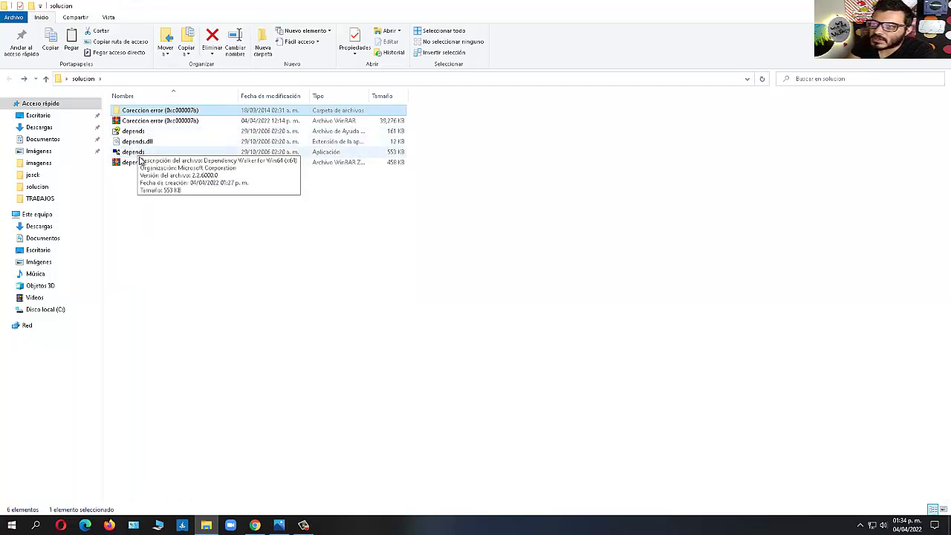
{"action": "double_click", "coordinate": [139, 154]}
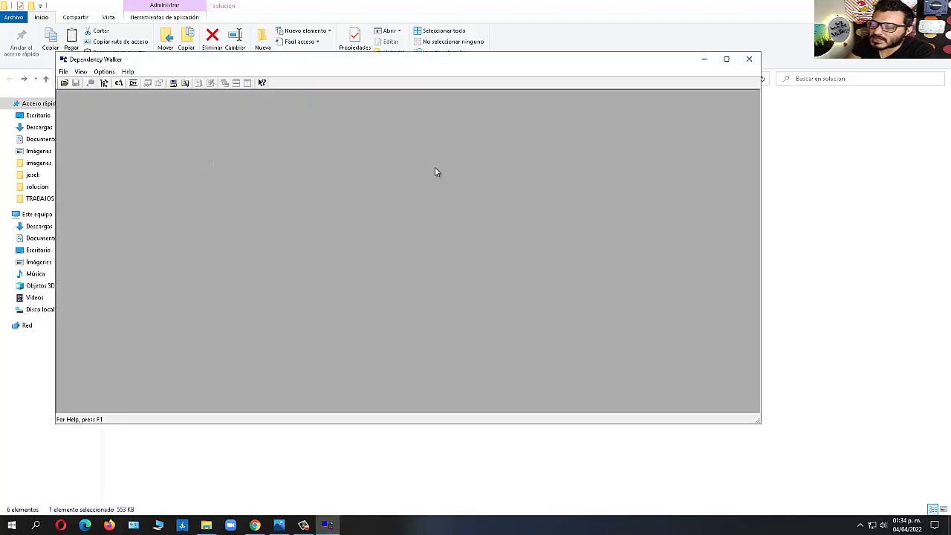
Minimize the solucion folder window and position the Dependency Walker window so the game shortcuts on the desktop stay accessible.
{"action": "left_click", "coordinate": [206, 526]}
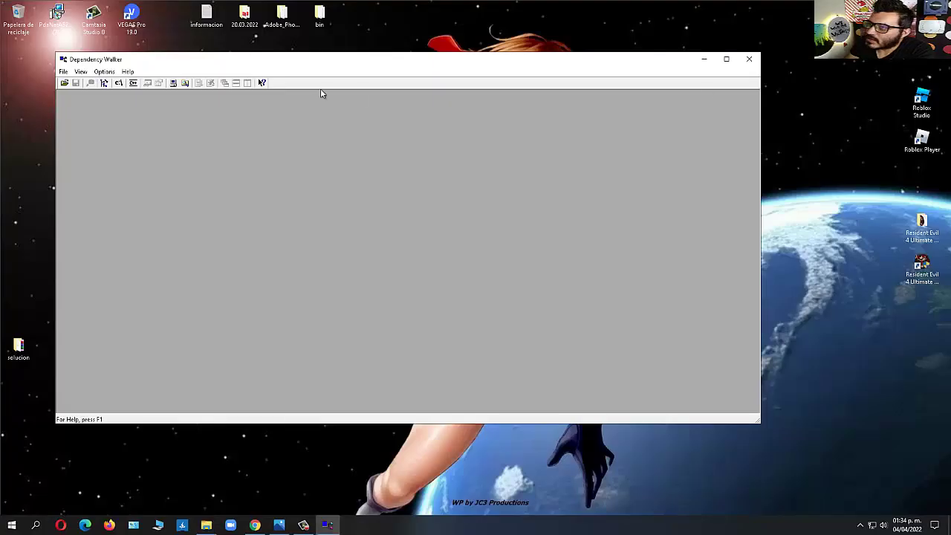
{"action": "left_click_drag", "start_coordinate": [287, 63], "coordinate": [452, 87]}
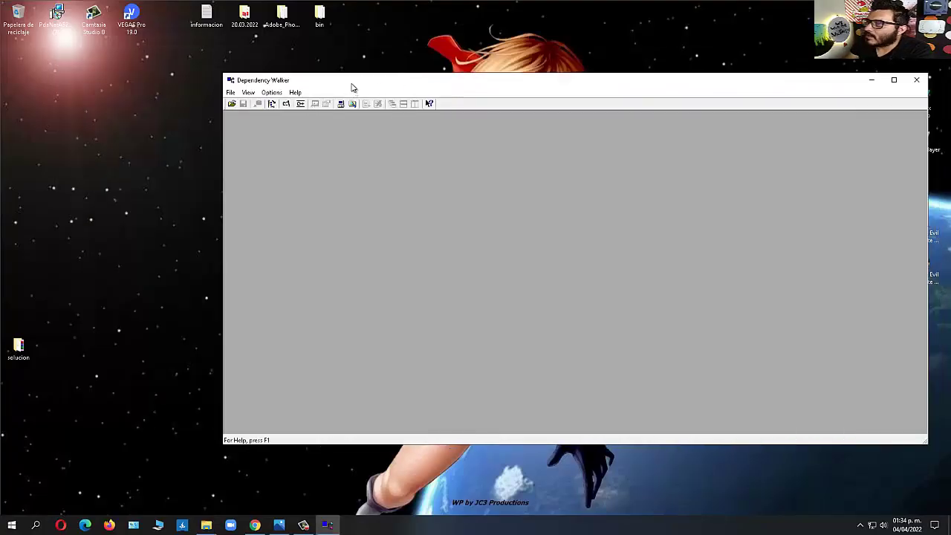
{"action": "left_click_drag", "start_coordinate": [353, 88], "coordinate": [222, 85]}
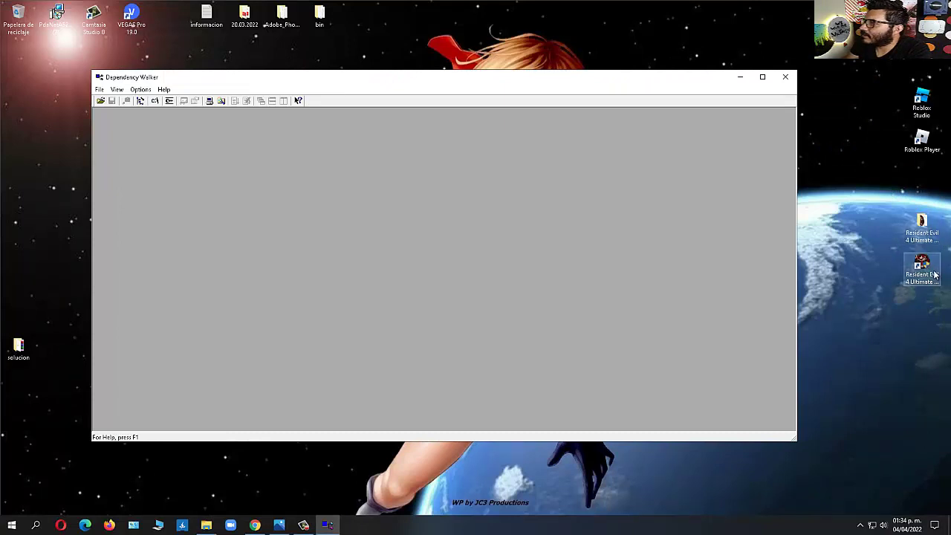
Load the Resident Evil 4 Ultimate HD Edition desktop shortcut for dependency analysis and maximize the analysis window.
{"action": "left_click_drag", "start_coordinate": [921, 266], "coordinate": [441, 230]}
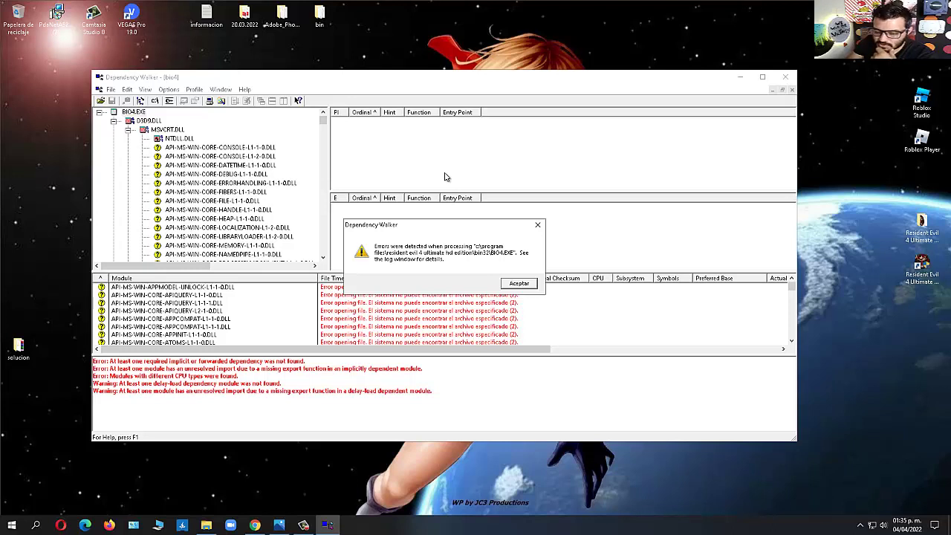
{"action": "left_click", "coordinate": [520, 282]}
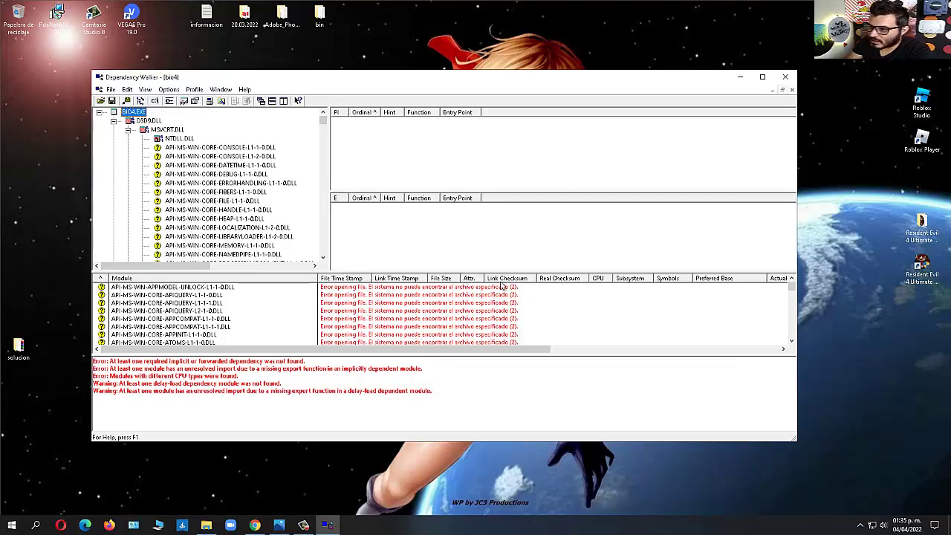
{"action": "left_click", "coordinate": [762, 77]}
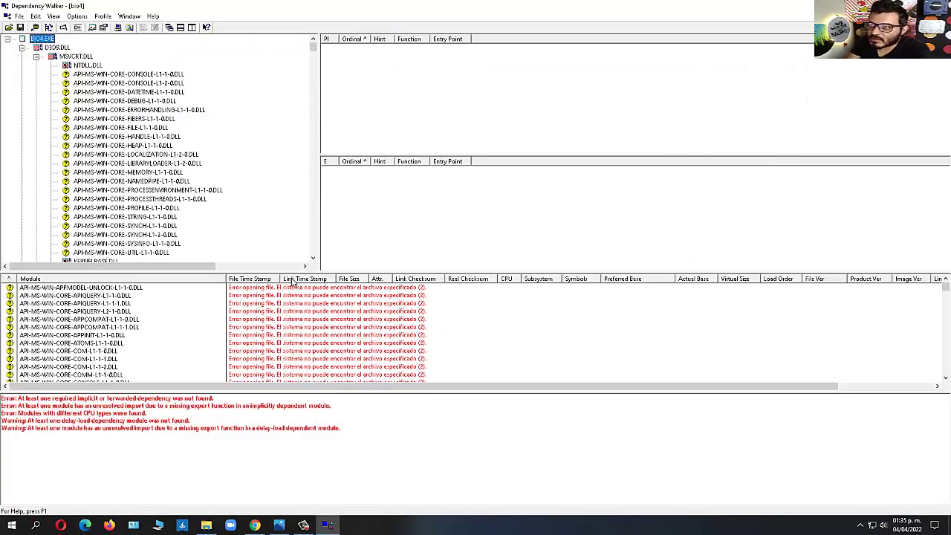
Examine the module list of BIO4.EXE from the missing API-MS-WIN and EXT-MS-WIN DLLs down to its last entries, selecting XMLLITE.DLL.
{"action": "scroll", "coordinate": [227, 144], "scroll_direction": "down", "scroll_amount": 1}
{"action": "scroll", "coordinate": [587, 331], "scroll_direction": "down", "scroll_amount": 8}
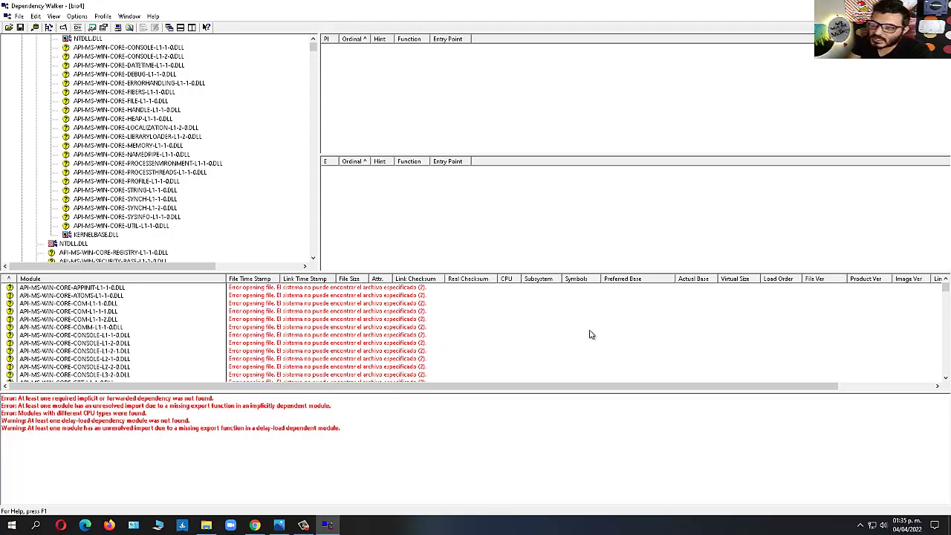
{"action": "scroll", "coordinate": [557, 336], "scroll_direction": "down", "scroll_amount": 12}
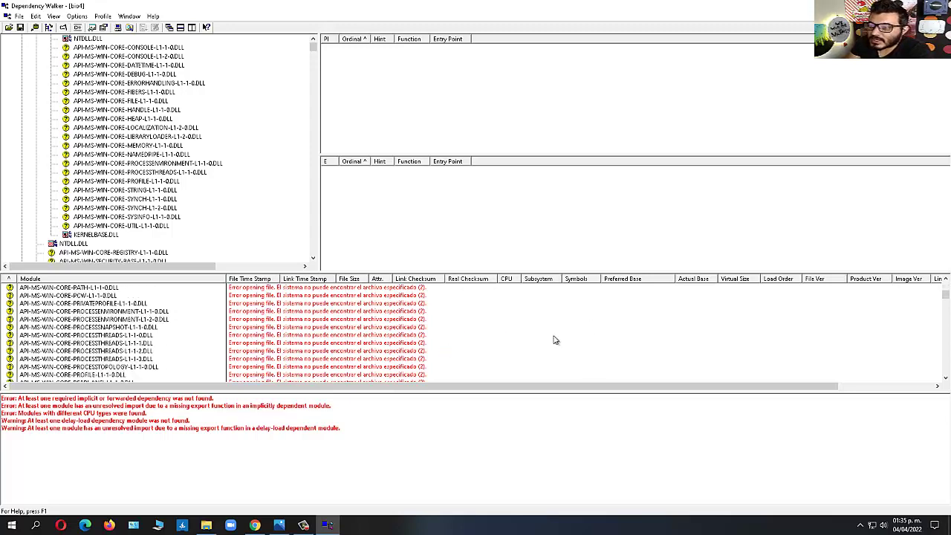
{"action": "scroll", "coordinate": [558, 336], "scroll_direction": "down", "scroll_amount": 8}
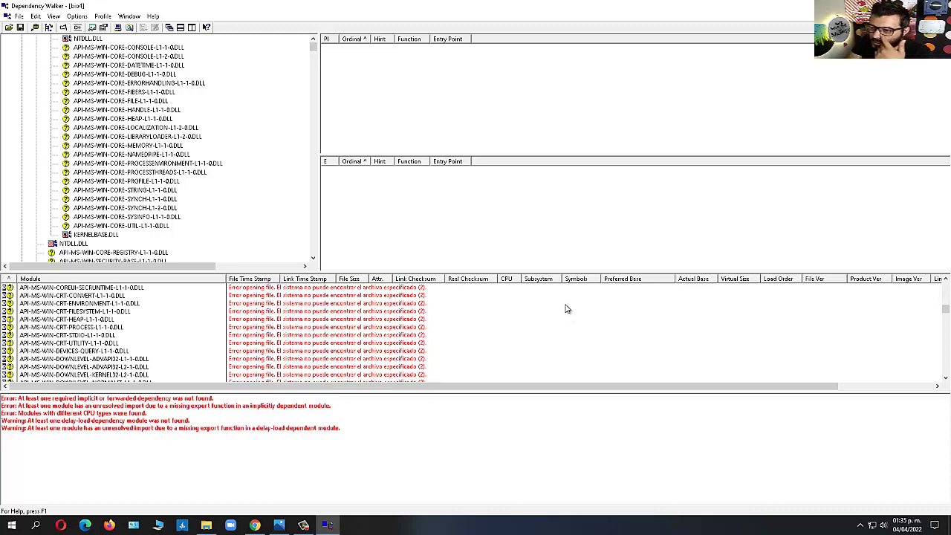
{"action": "scroll", "coordinate": [565, 309], "scroll_direction": "down", "scroll_amount": 5}
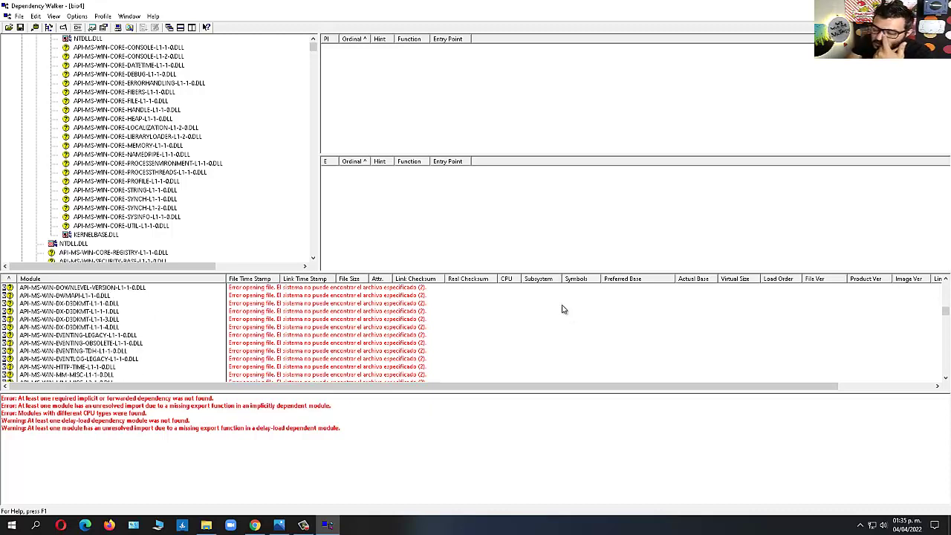
{"action": "scroll", "coordinate": [561, 310], "scroll_direction": "down", "scroll_amount": 5}
{"action": "scroll", "coordinate": [561, 309], "scroll_direction": "down", "scroll_amount": 10}
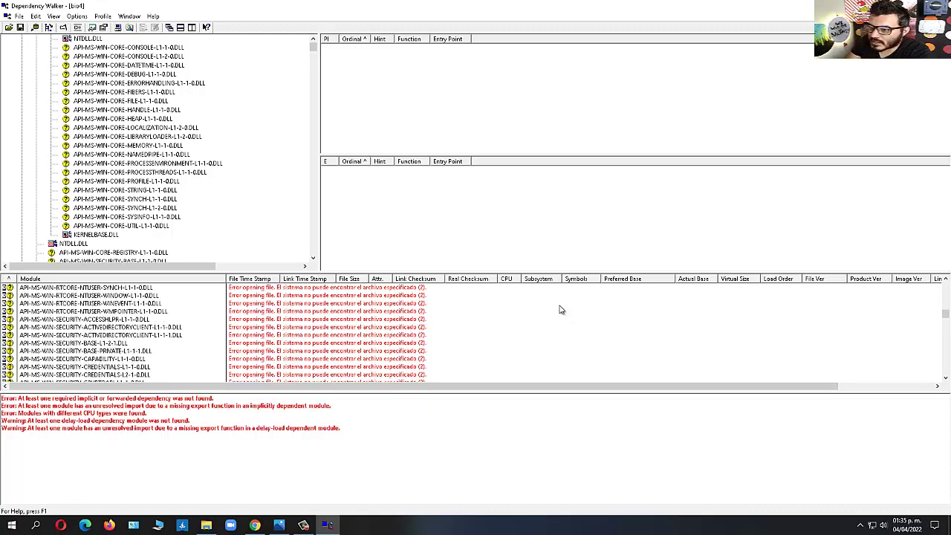
{"action": "scroll", "coordinate": [408, 324], "scroll_direction": "down", "scroll_amount": 10}
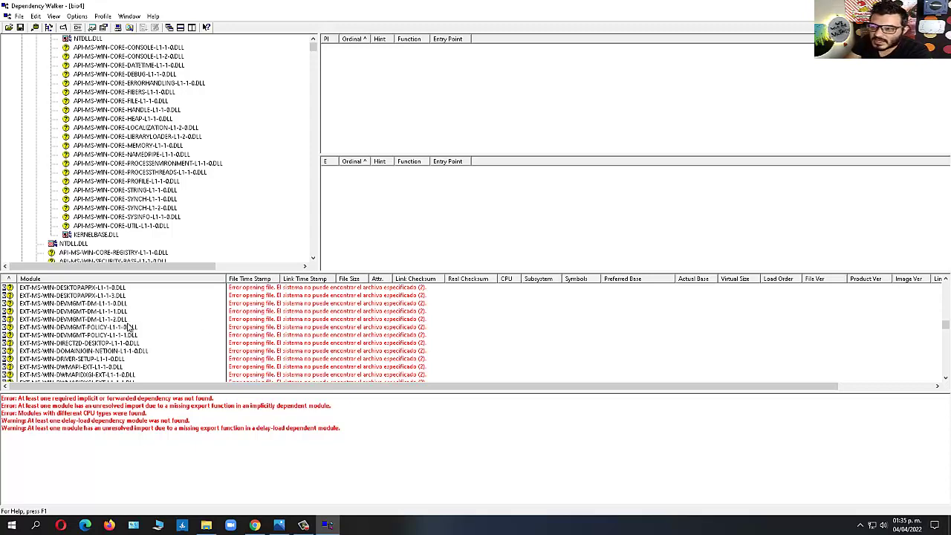
{"action": "scroll", "coordinate": [128, 327], "scroll_direction": "down", "scroll_amount": 6}
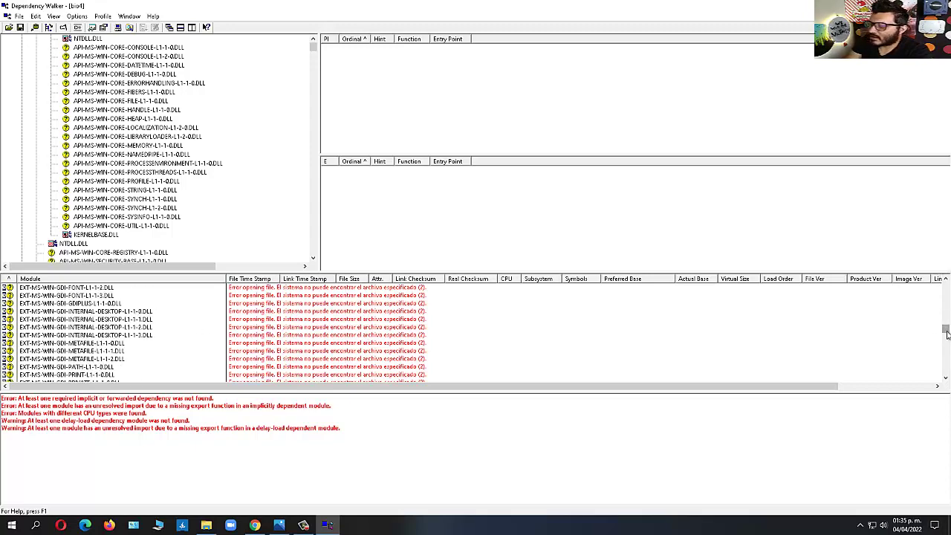
{"action": "left_click_drag", "start_coordinate": [947, 335], "coordinate": [944, 357]}
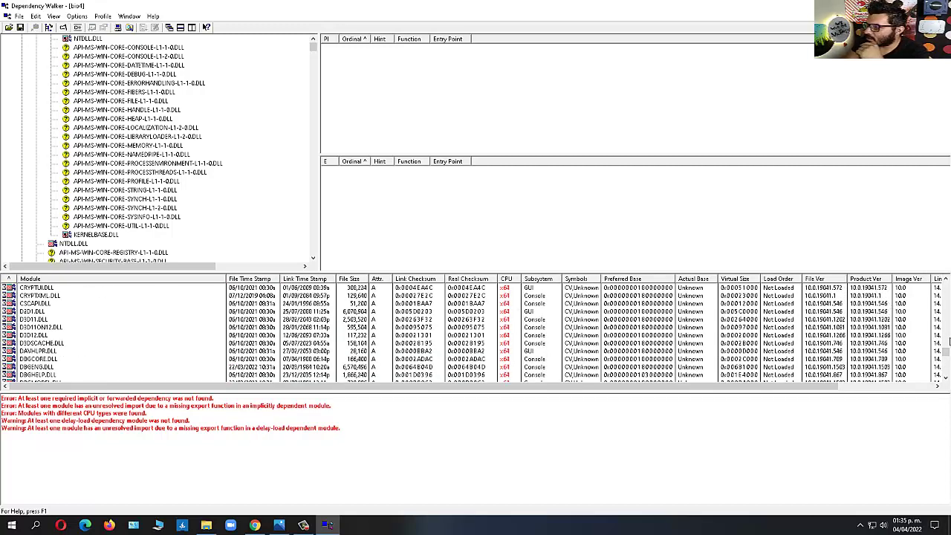
{"action": "left_click_drag", "start_coordinate": [947, 351], "coordinate": [946, 378]}
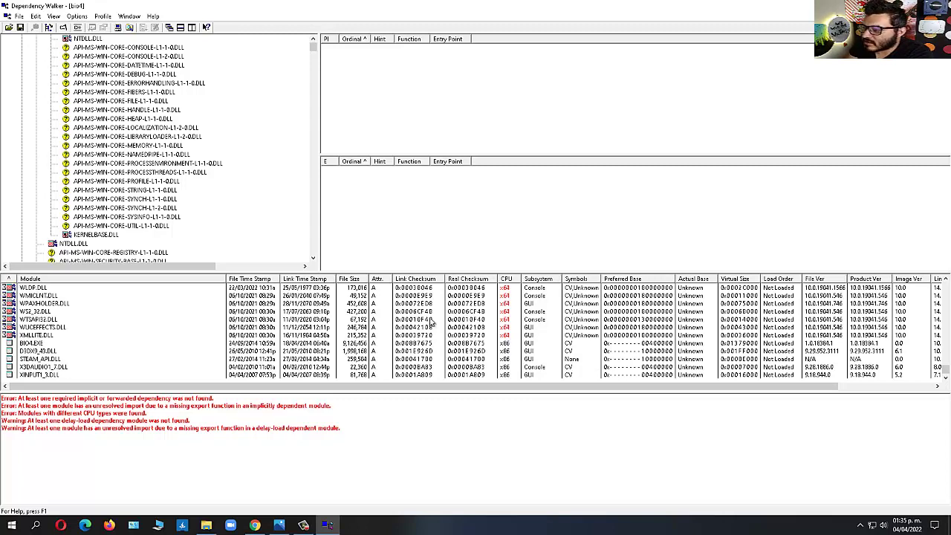
{"action": "left_click", "coordinate": [501, 337]}
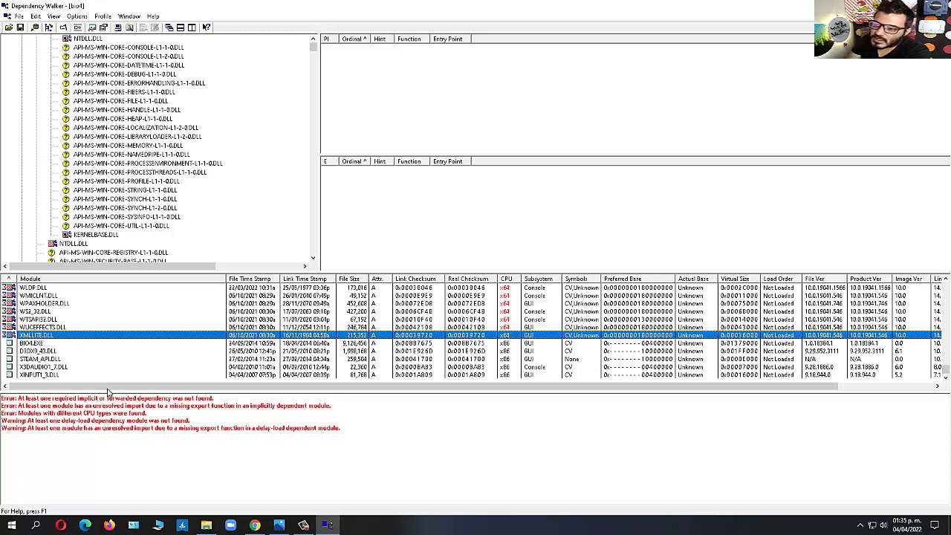
Switch to Chrome, review the DLL-files.com search page and the Dependency Walker download page, and return to Dependency Walker.
{"action": "left_click", "coordinate": [254, 525]}
{"action": "left_click", "coordinate": [188, 9]}
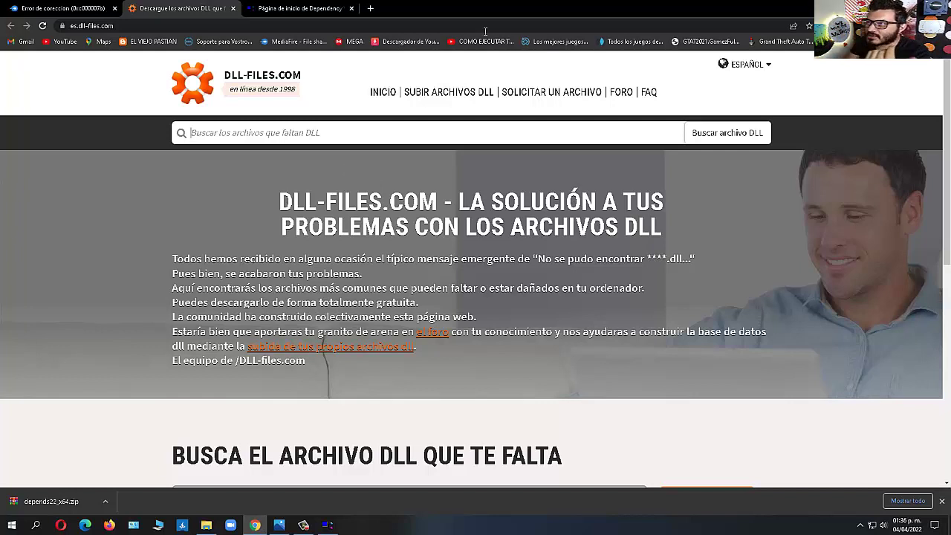
{"action": "left_click", "coordinate": [285, 8]}
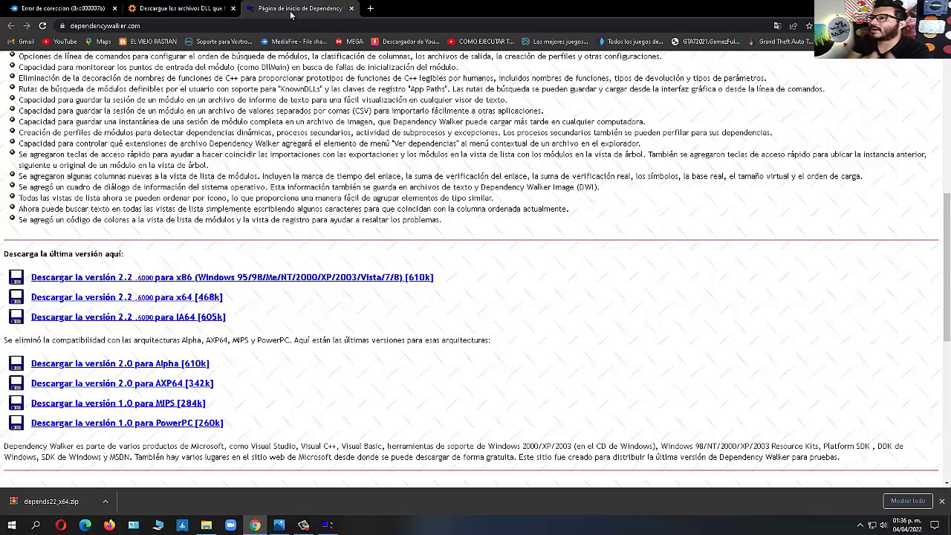
{"action": "left_click", "coordinate": [209, 7]}
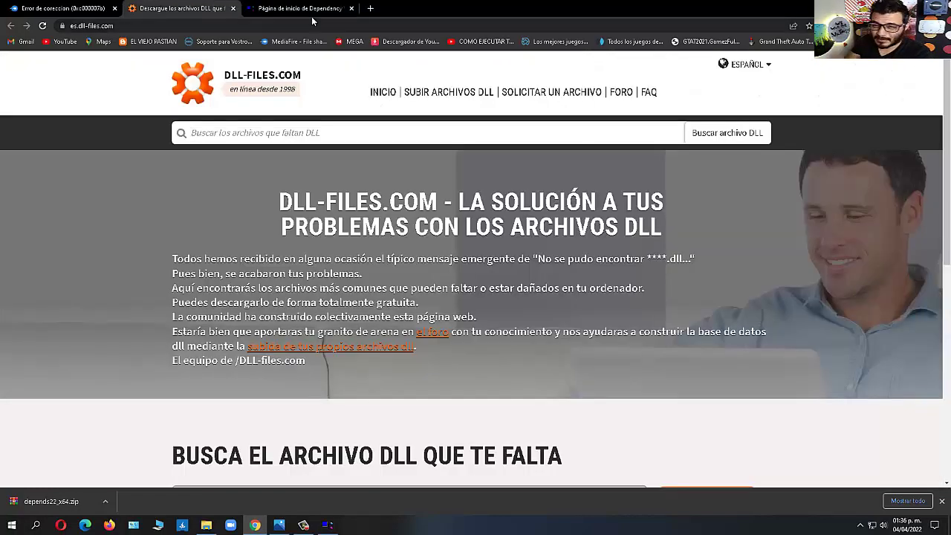
{"action": "left_click", "coordinate": [325, 523]}
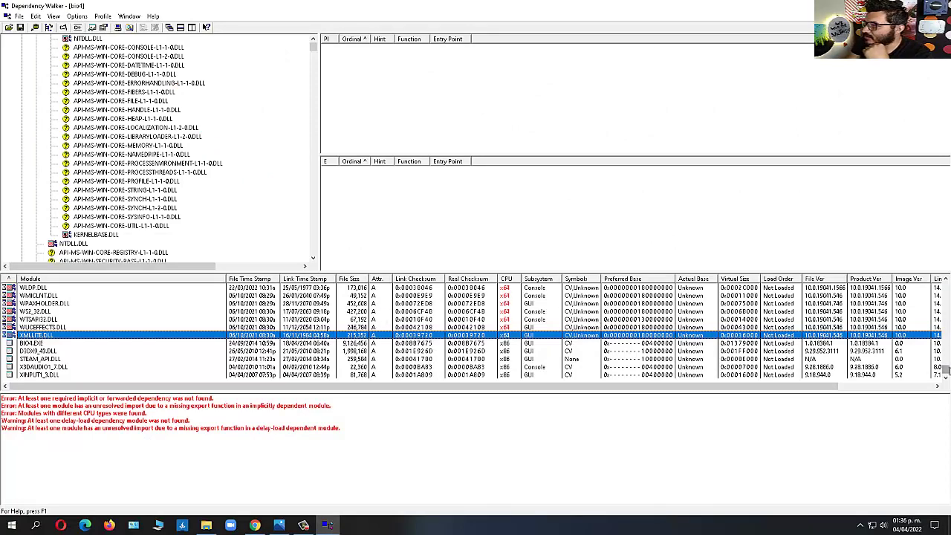
Leave the module list and minimize all open windows to show the desktop.
{"action": "mouse_move", "coordinate": [946, 369]}
{"action": "left_mouse_down"}
{"action": "mouse_move", "coordinate": [942, 325]}
{"action": "mouse_move", "coordinate": [945, 369]}
{"action": "left_mouse_up"}
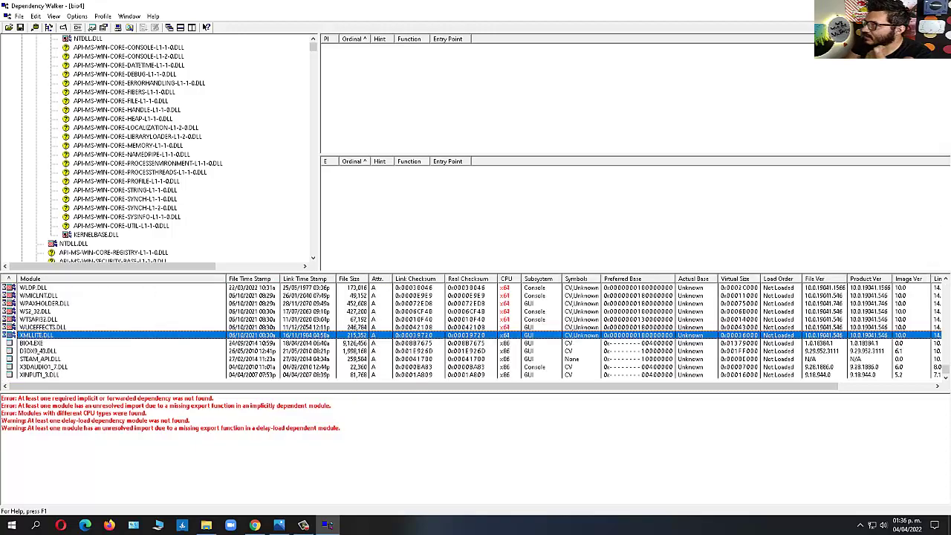
{"action": "key", "text": "alt+Tab"}
{"action": "key", "text": "super+d"}
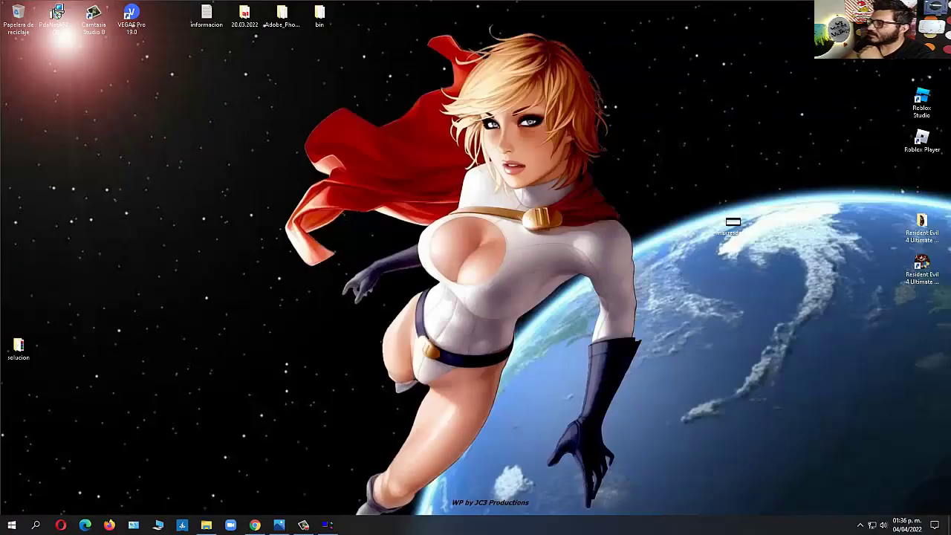